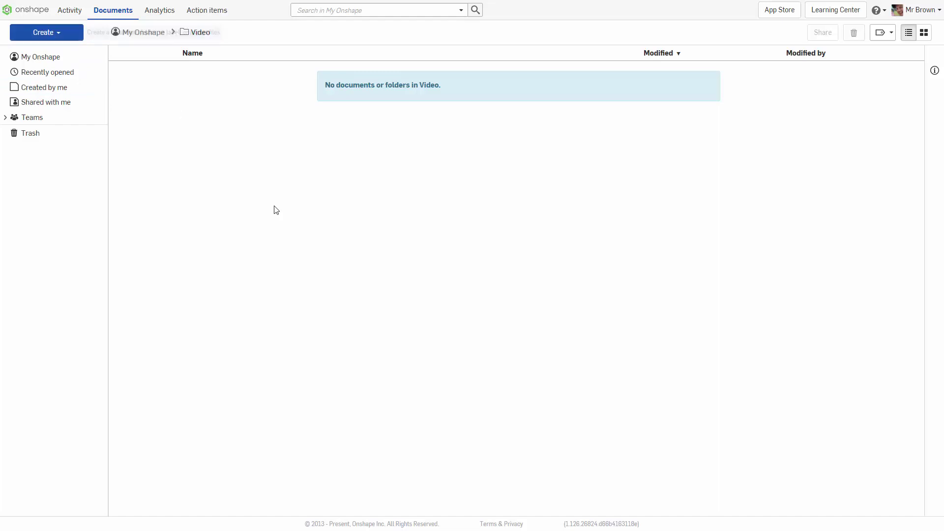
Create a new document named Stairs and close its comments pane
left_click(57, 37)
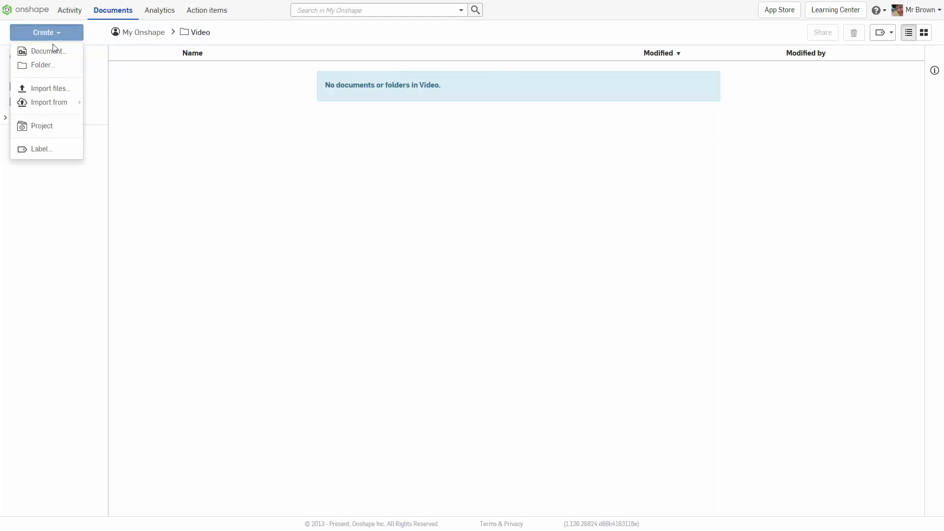
left_click(34, 52)
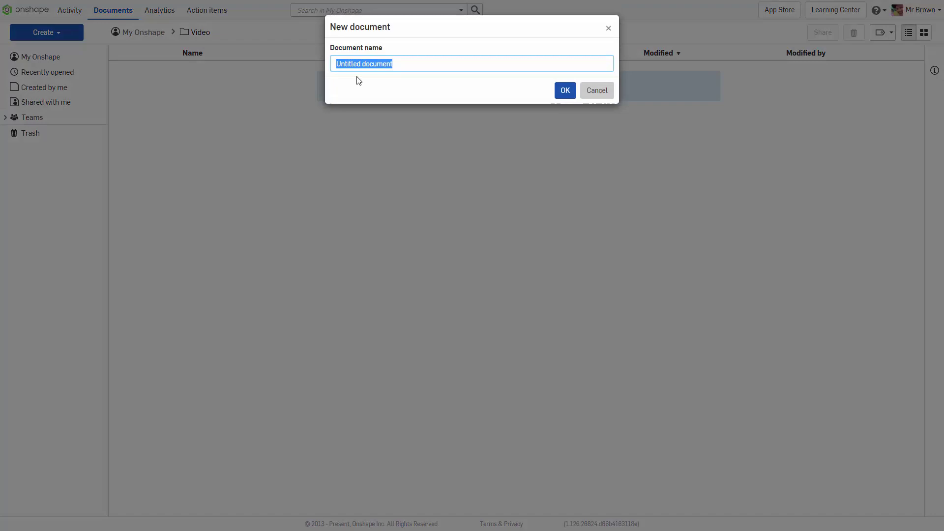
type("Stairs")
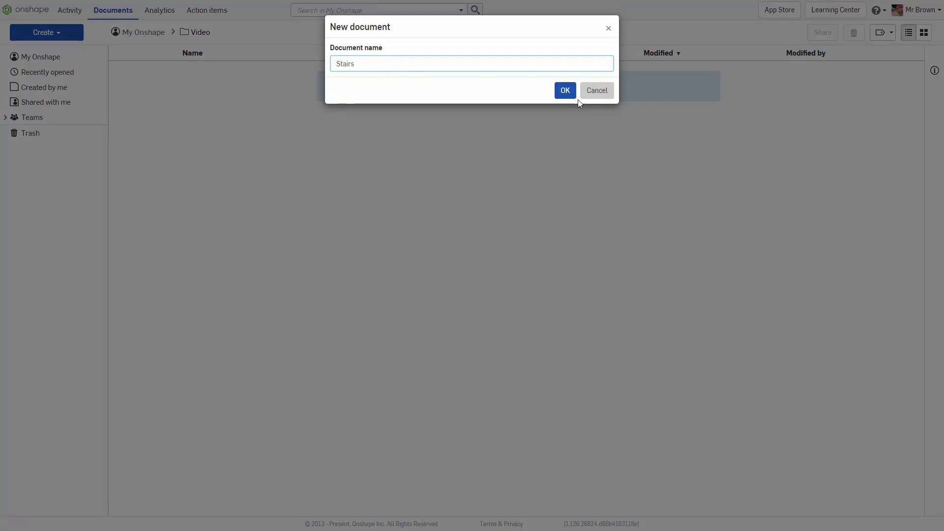
left_click(565, 91)
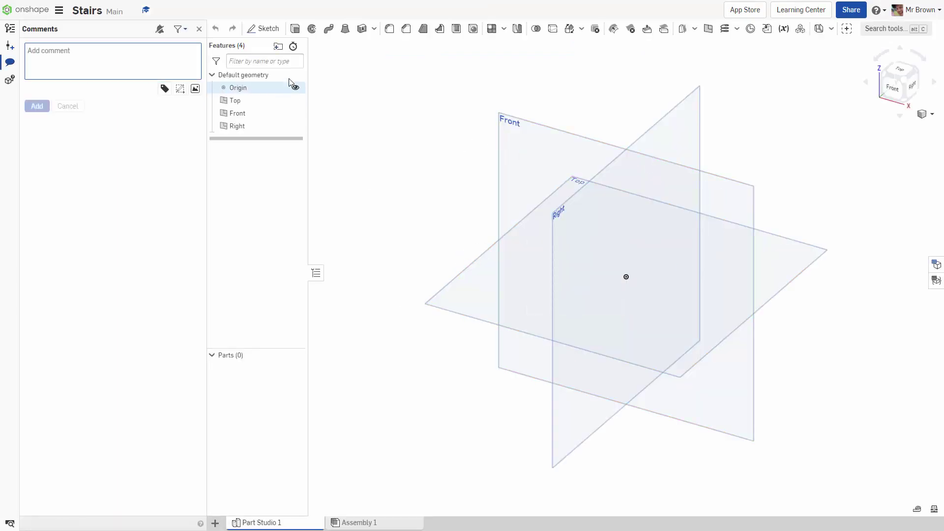
left_click(199, 31)
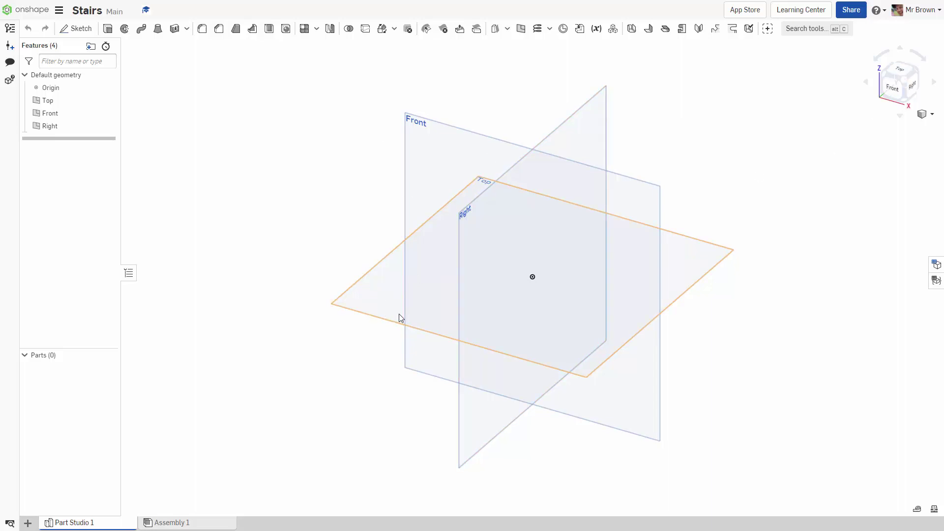
Start a new sketch on the Top plane, viewed from the top
left_click(900, 75)
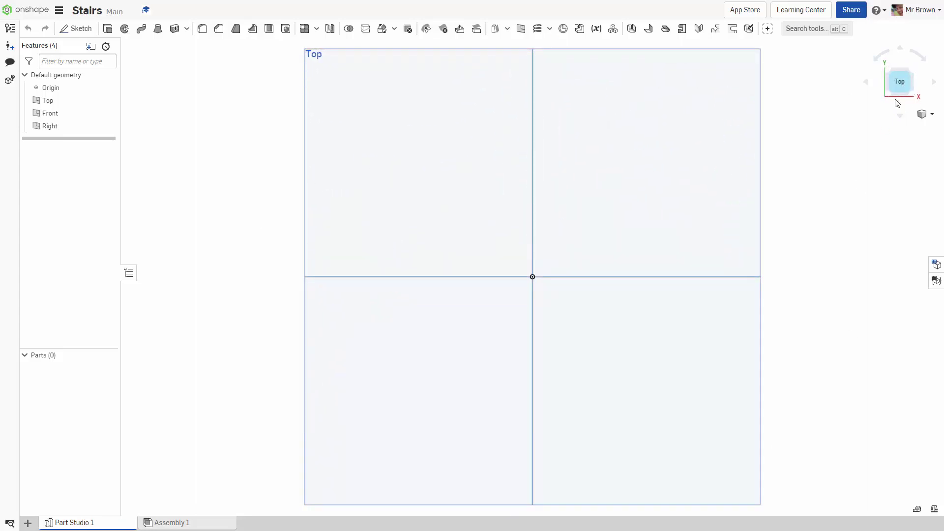
left_click(75, 31)
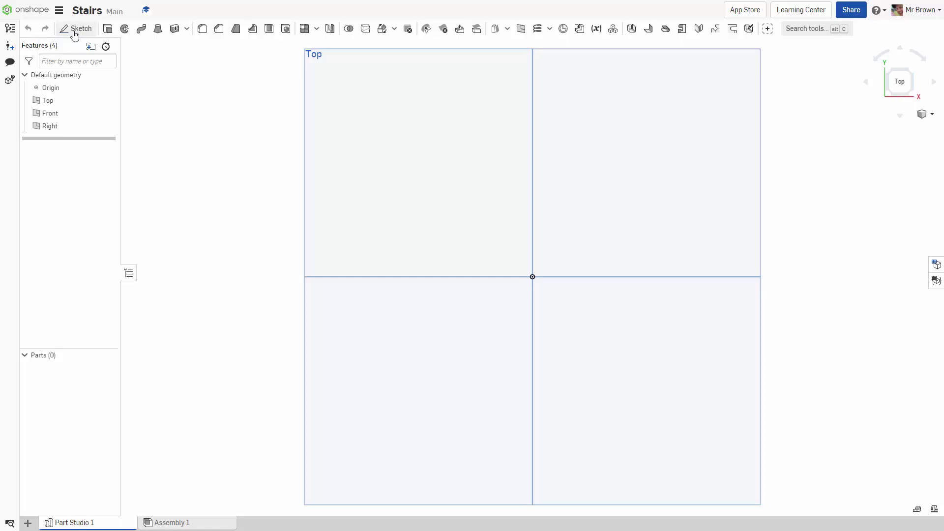
left_click(357, 145)
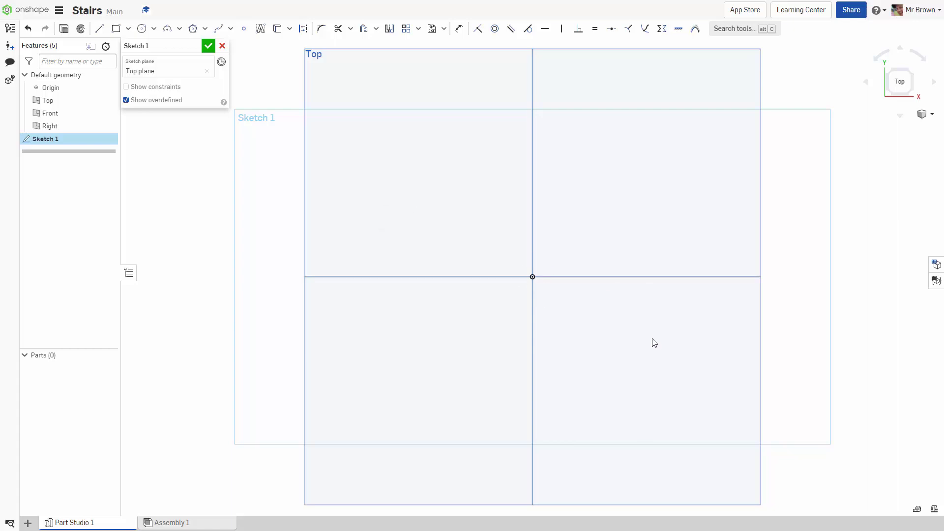
Hide the Top, Front and Right default planes, keeping the origin shown
right_click_drag(641, 352, 639, 336)
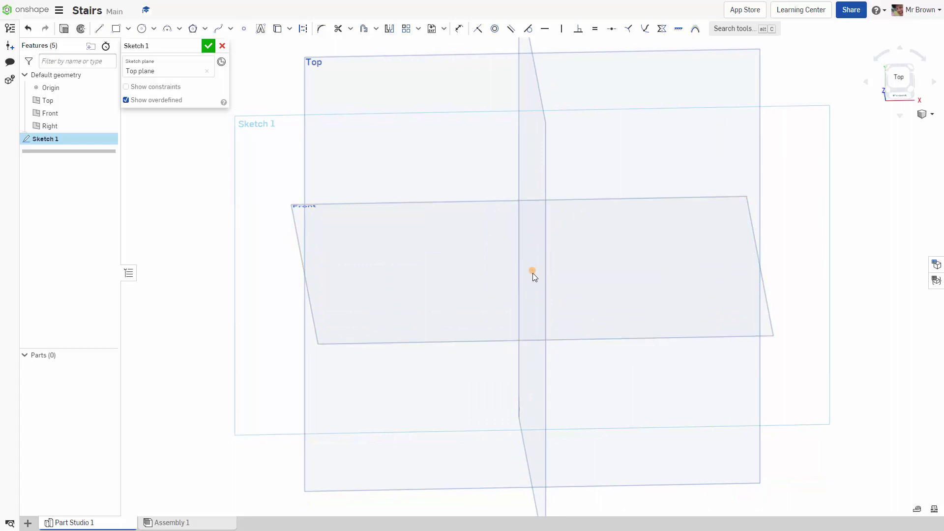
right_click_drag(629, 259, 633, 283)
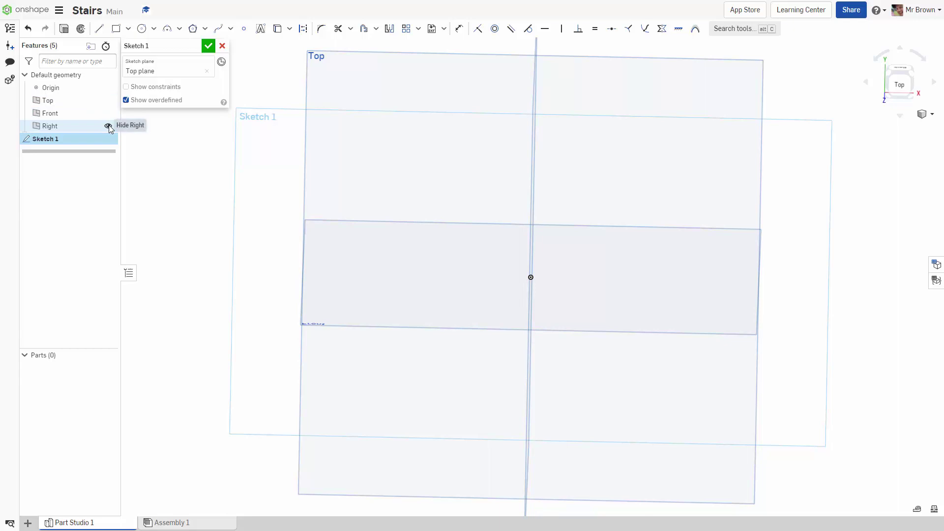
left_click(108, 126)
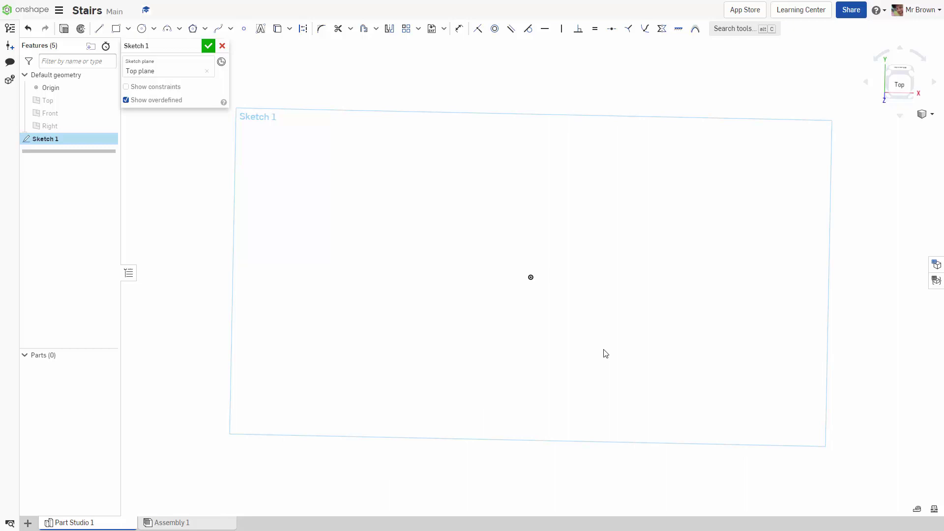
Sketch a center point rectangle centred on the origin and set its width and height to 100 each
left_click(904, 83)
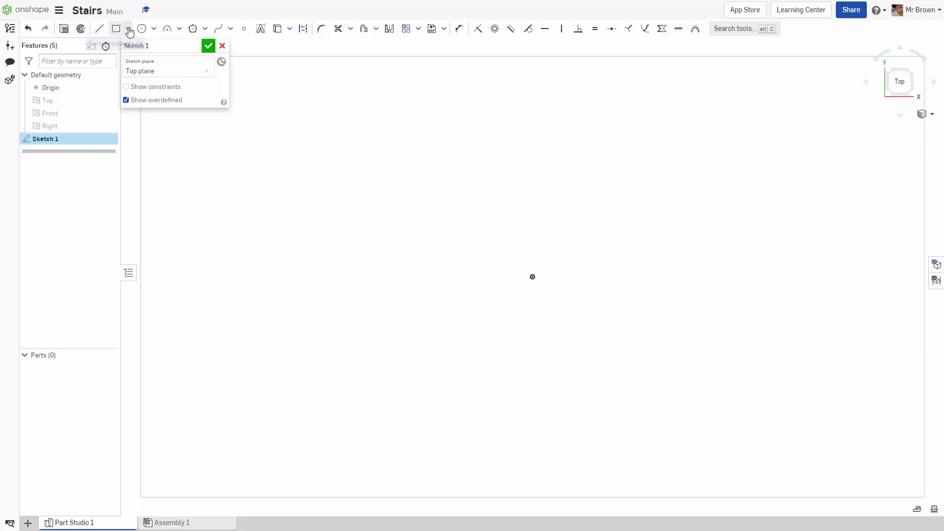
left_click(128, 29)
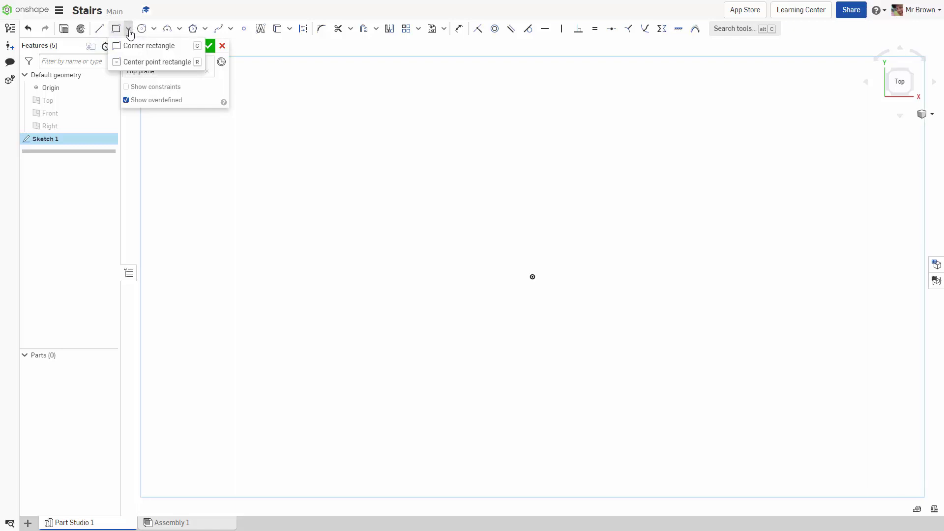
left_click(151, 62)
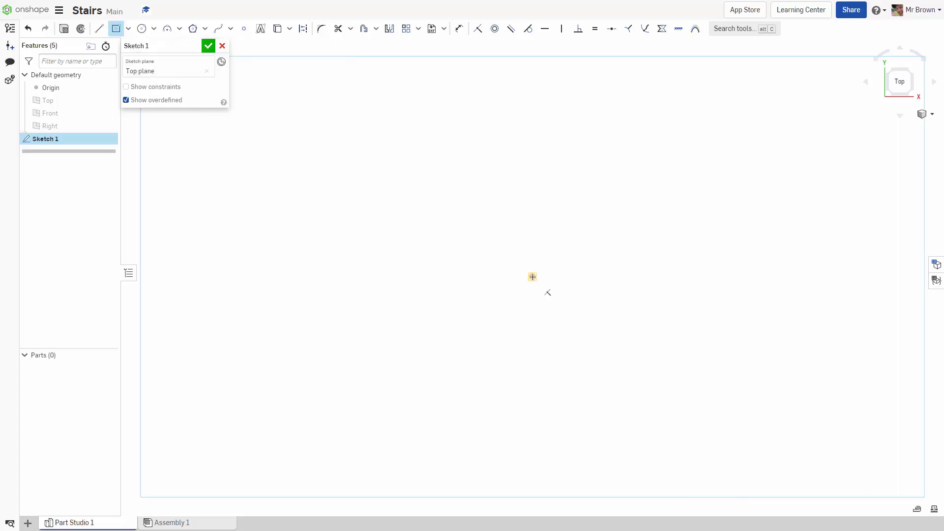
left_click(533, 277)
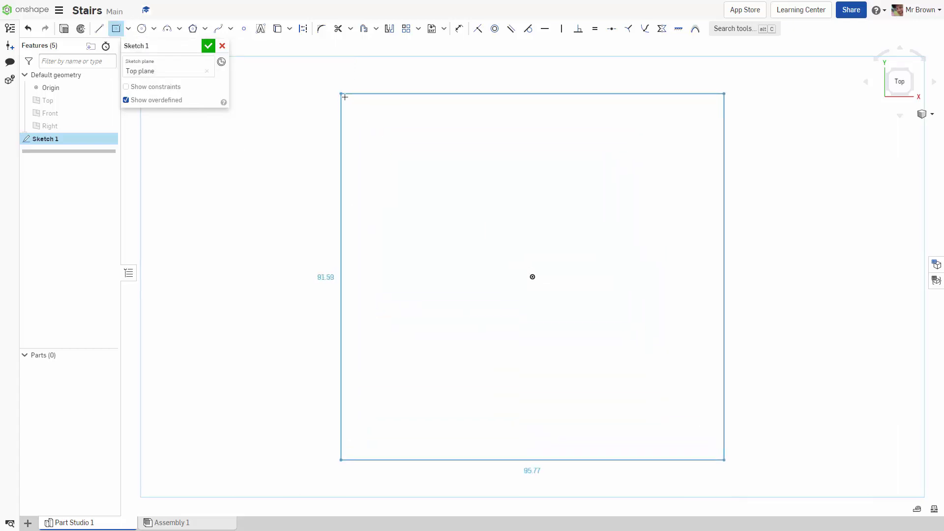
left_click(314, 77)
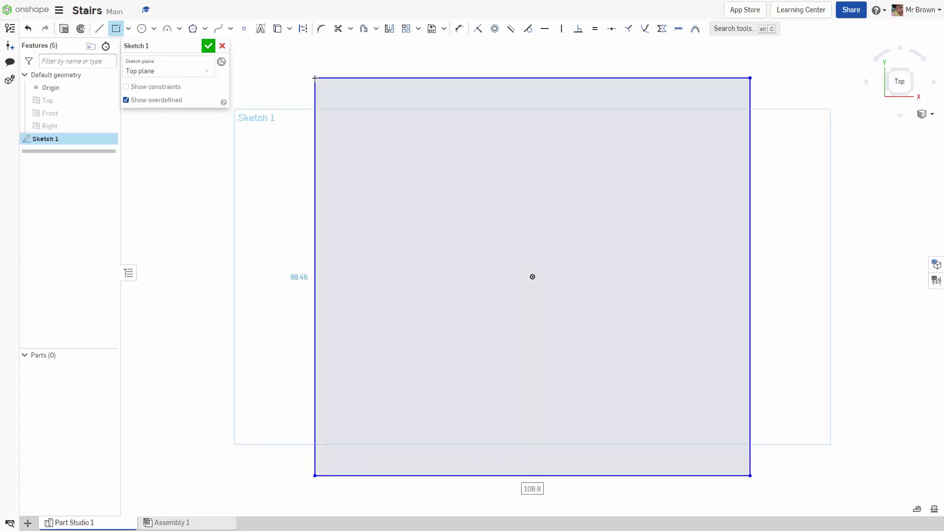
type("100")
key("Tab")
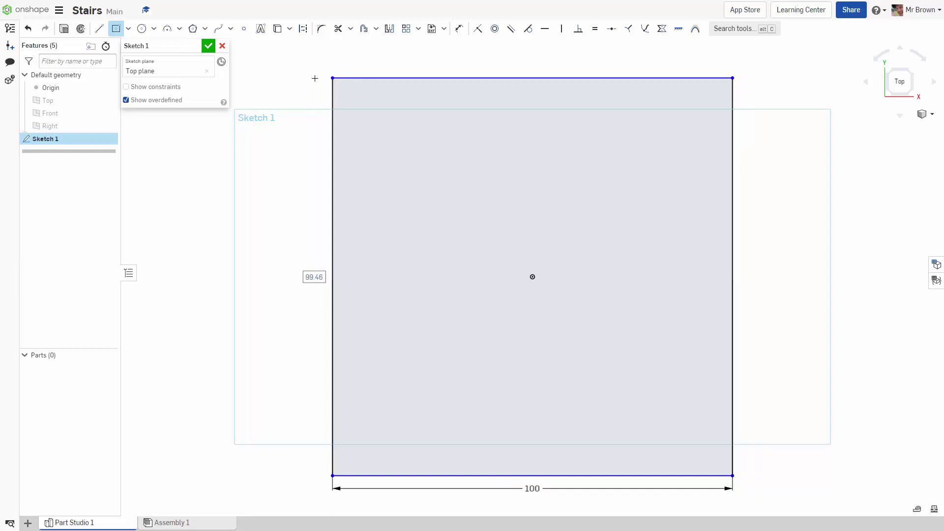
type("100")
key("Return")
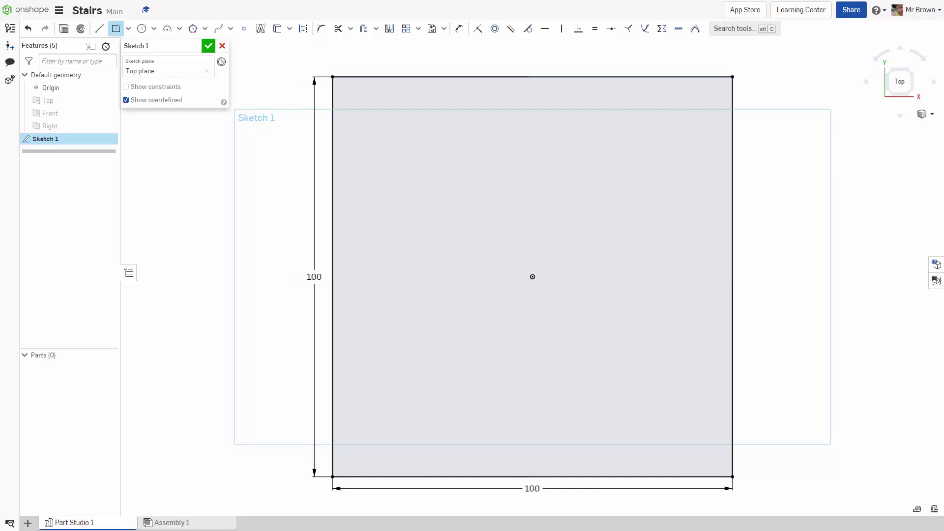
Try to sketch a corner rectangle from the origin to the square's upper-right corner with a driving width dimension of 50
left_click(127, 29)
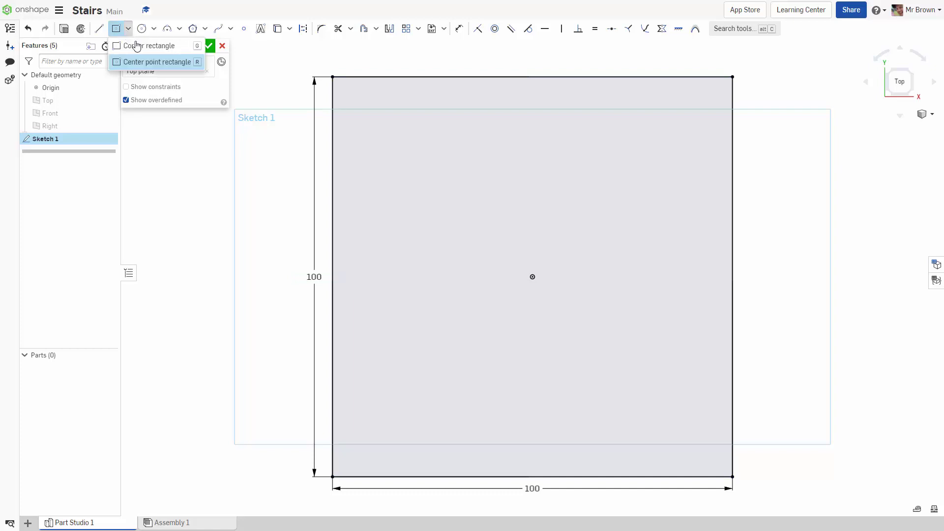
left_click(139, 46)
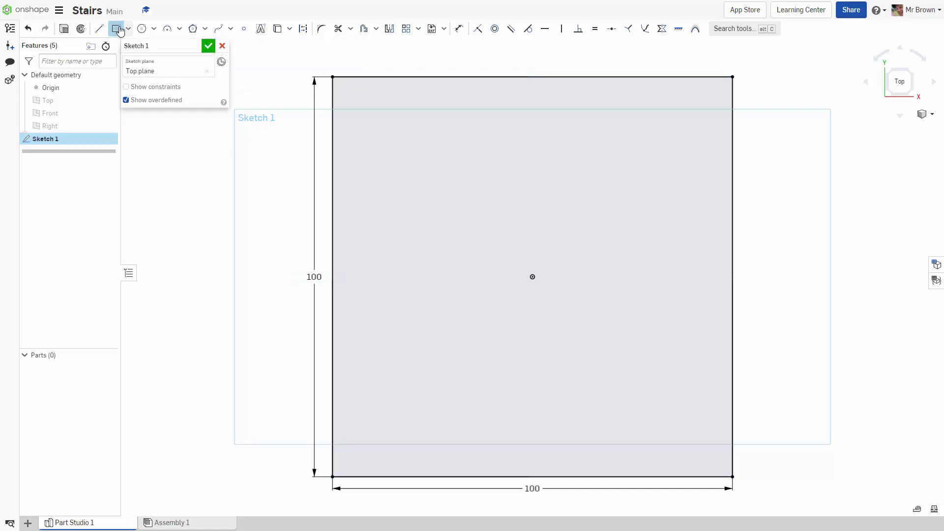
left_click(128, 28)
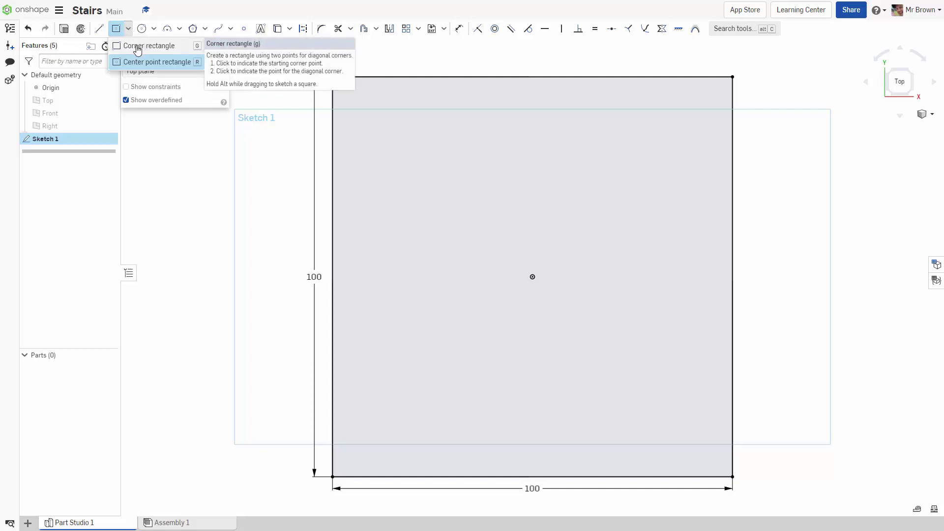
left_click(138, 48)
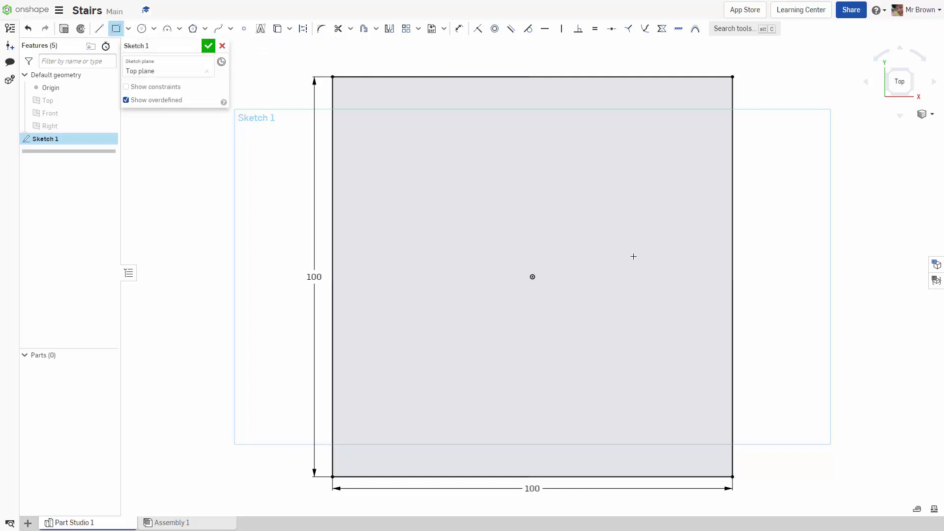
left_click(531, 276)
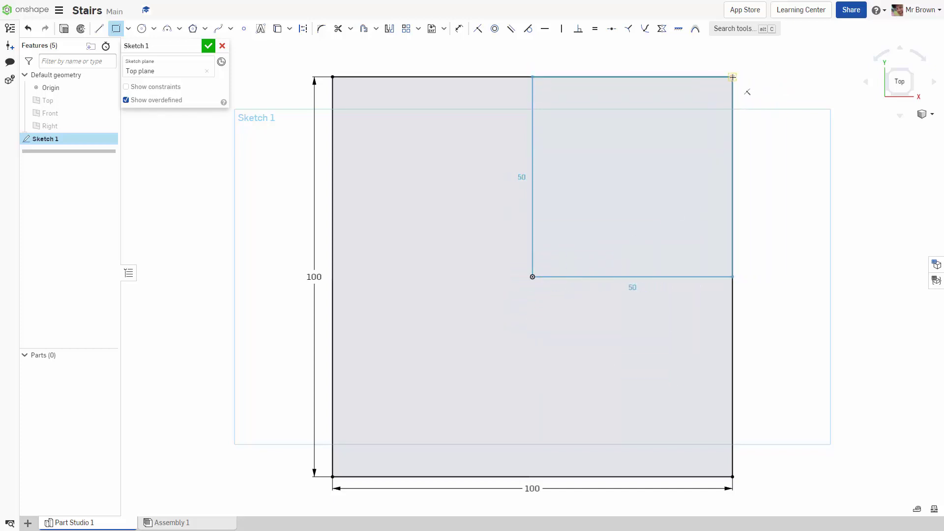
left_click(732, 77)
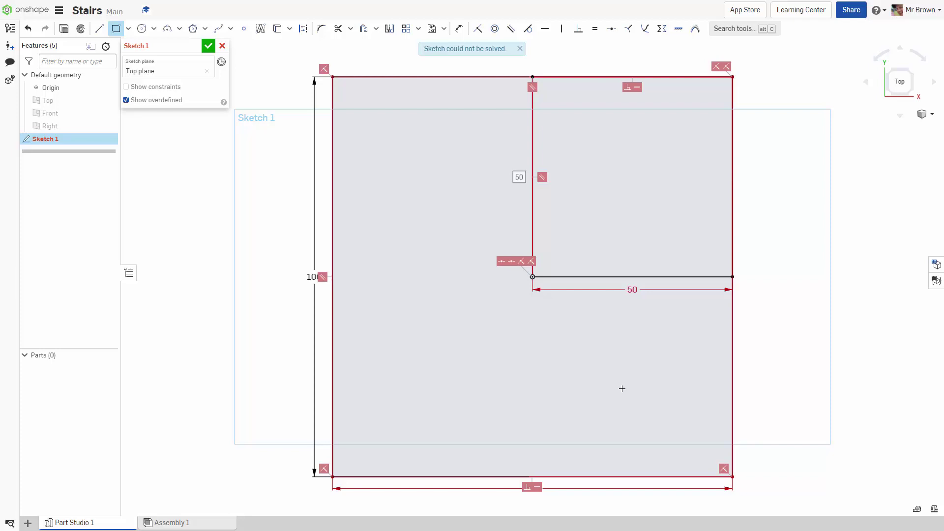
Delete the 50 width dimension below the smaller rectangle in the square's upper-right quarter
scroll(616, 394, "down", 2)
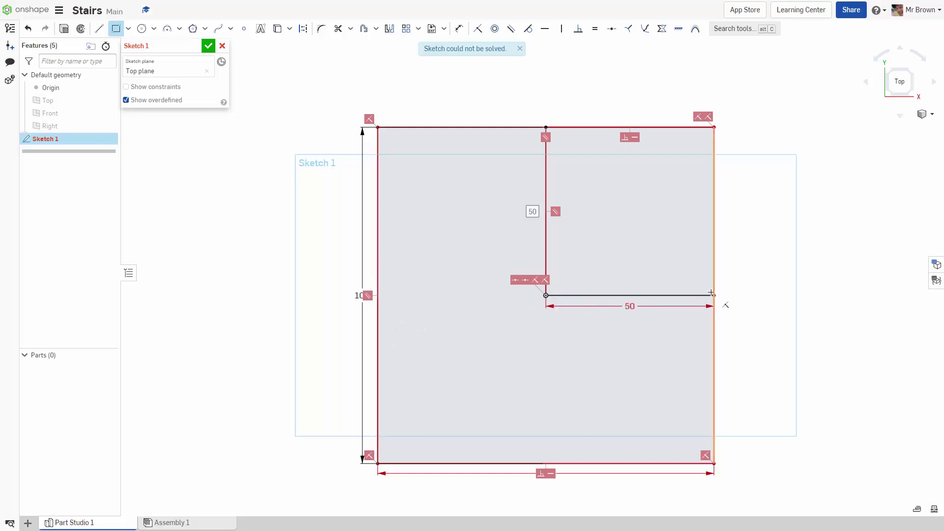
scroll(638, 310, "up", 2)
scroll(638, 311, "up", 2)
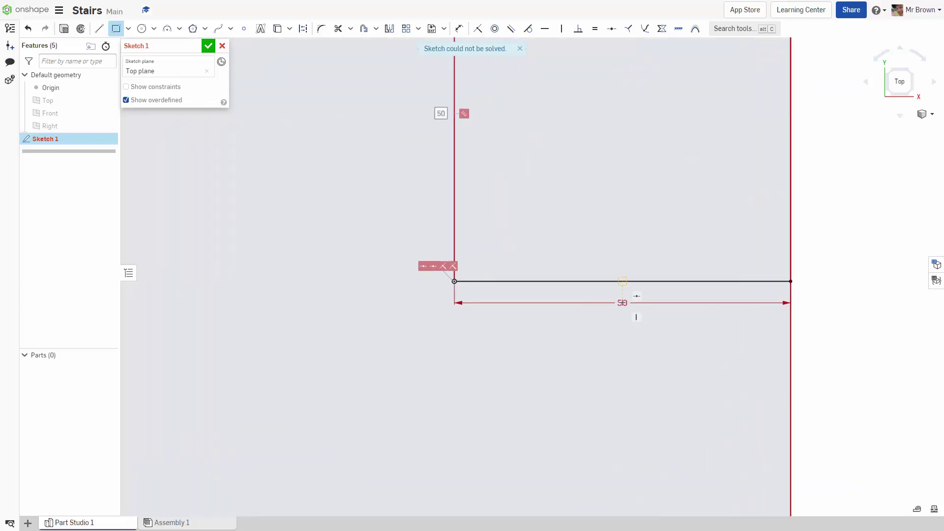
scroll(629, 333, "down", 2)
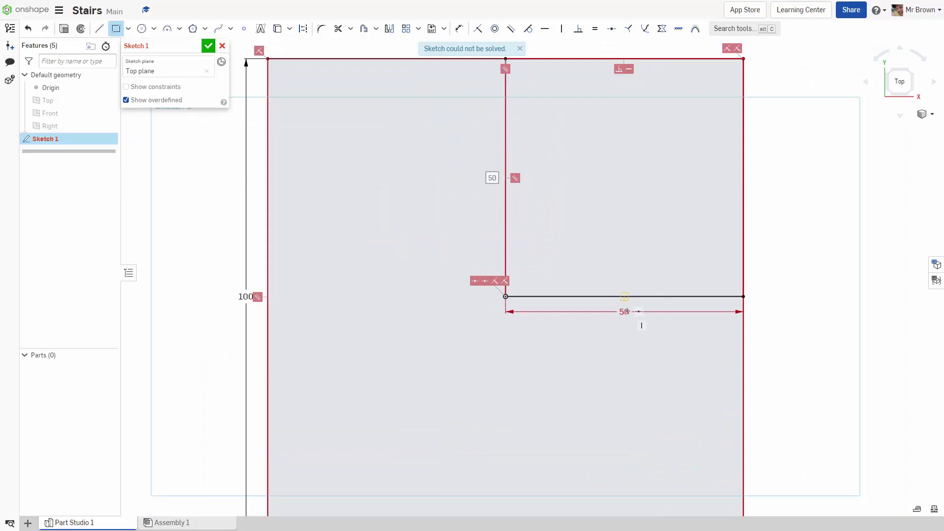
key("Escape")
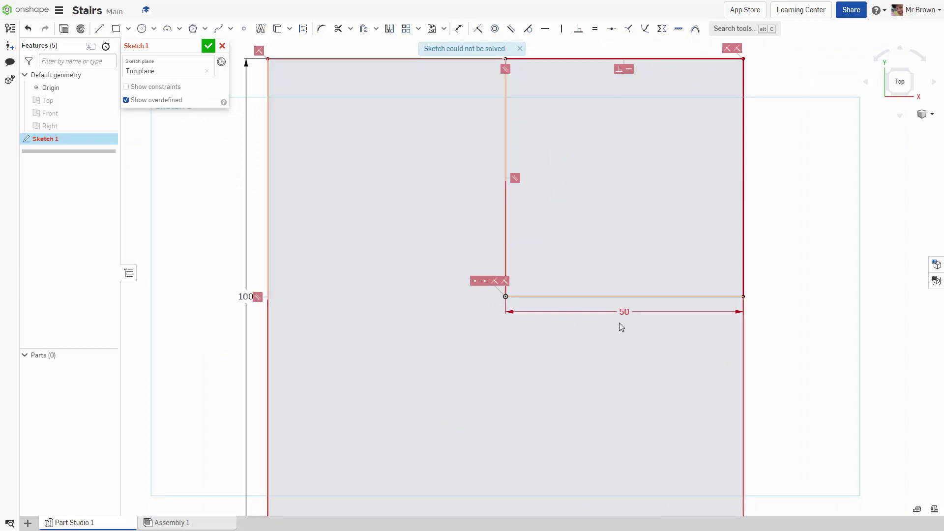
left_click(622, 312)
key("Delete")
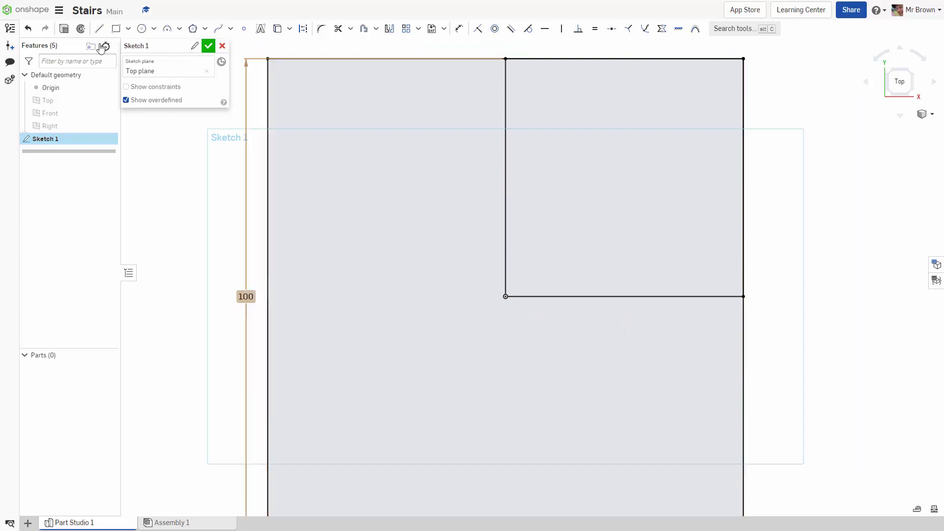
Undo the dimension deletion, the added width dimension and the smaller corner rectangle
left_click(28, 29)
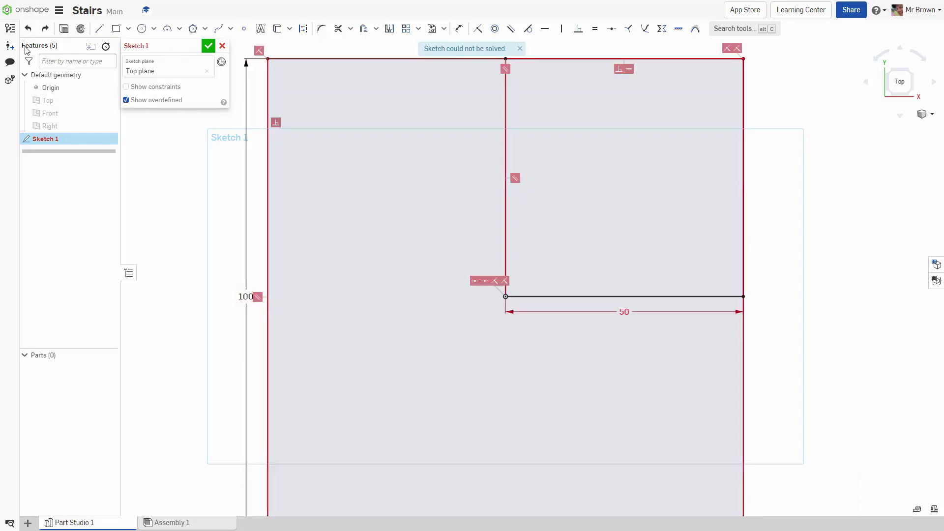
left_click(28, 31)
scroll(733, 270, "down", 3)
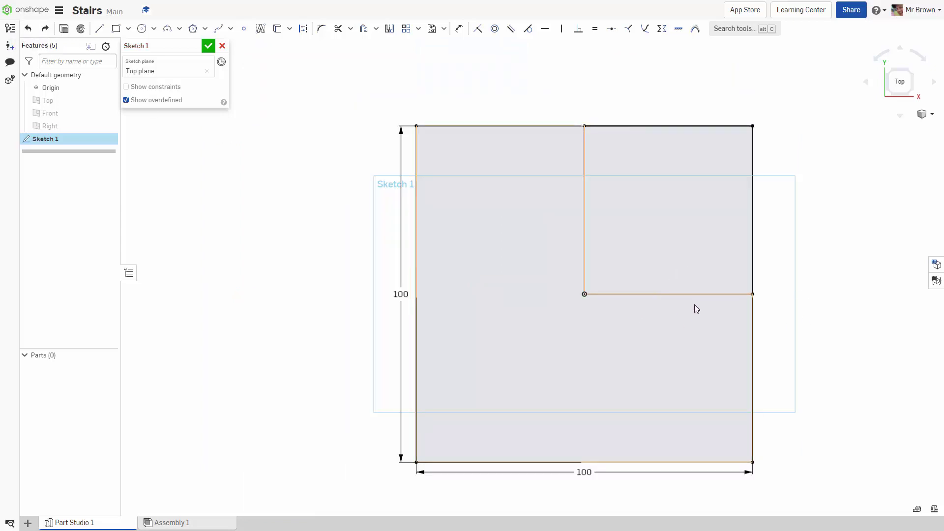
key("ctrl+z")
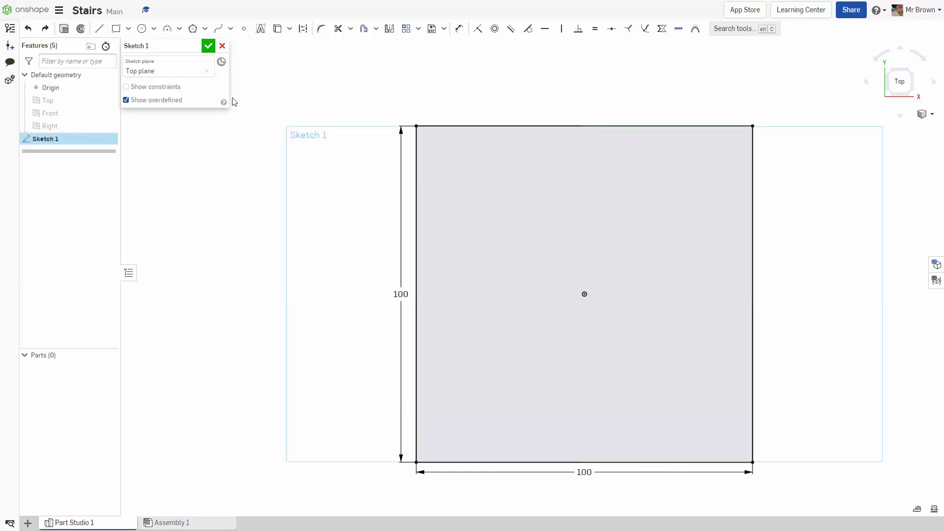
Sketch a corner rectangle from the origin to the square's upper-right corner without adding any dimensions
left_click(116, 28)
left_click(584, 294)
left_click(752, 127)
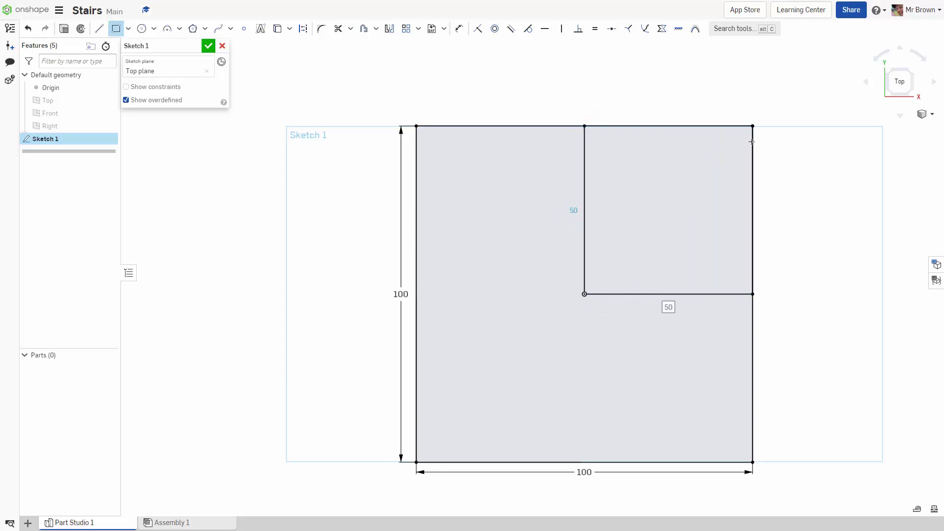
key("Escape")
left_click(904, 94)
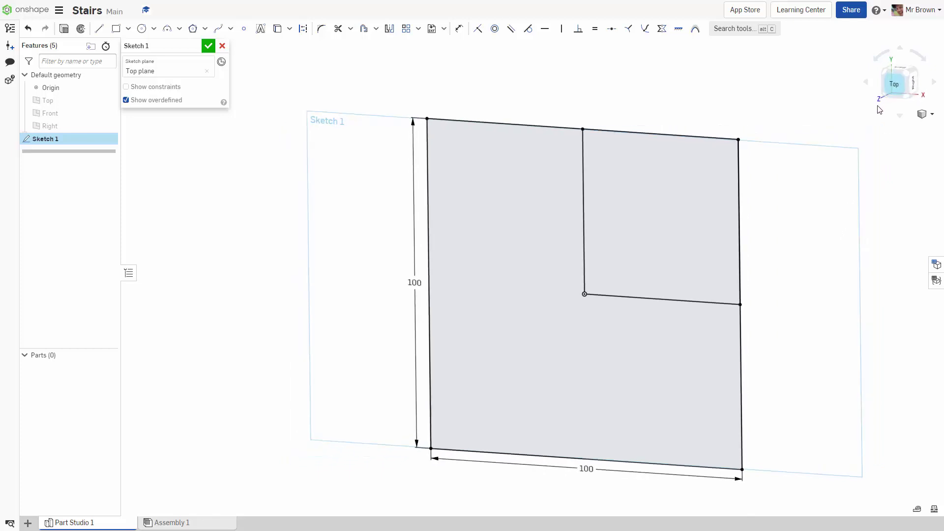
key("n")
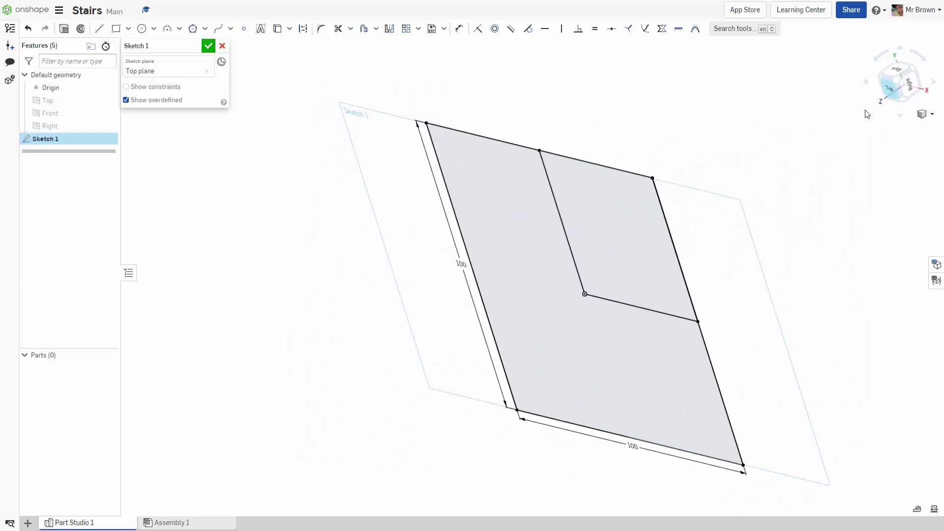
Finish and accept the sketch of the square with the smaller rectangle in its upper-right quarter
left_click(911, 79)
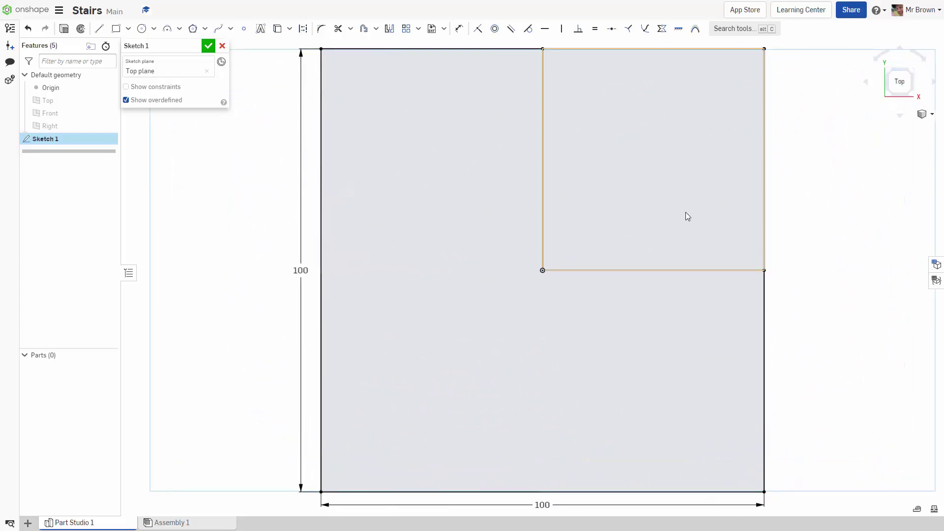
scroll(818, 243, "down", 2)
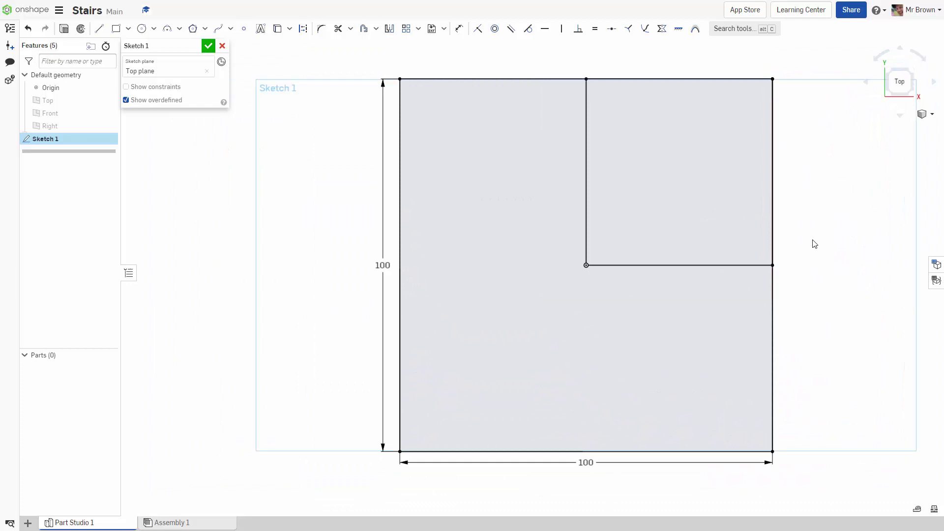
mouse_move(814, 244)
middle_mouse_down()
mouse_move(775, 255)
mouse_move(790, 270)
middle_mouse_up()
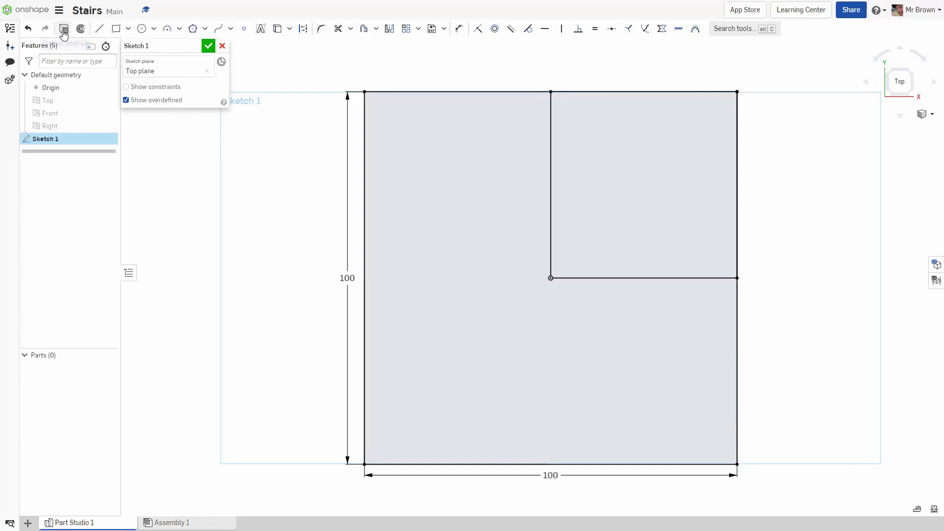
left_click(207, 46)
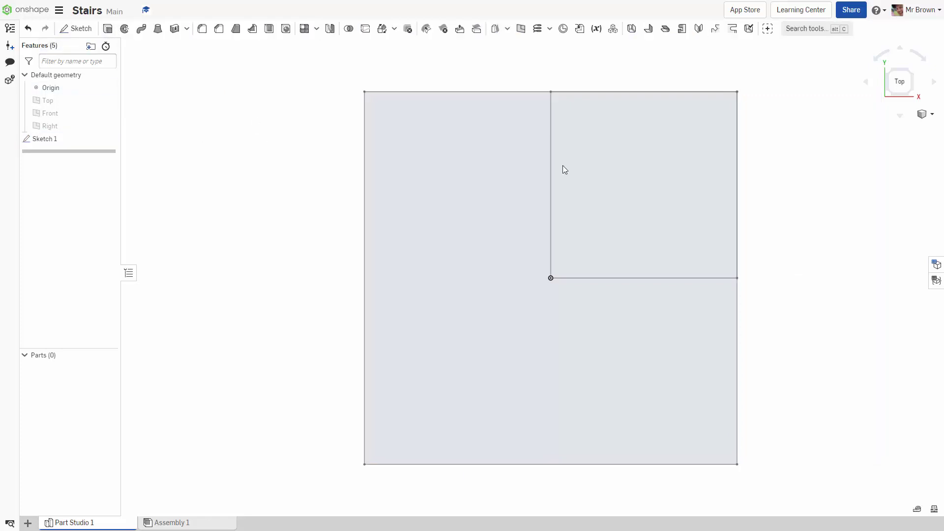
Extrude the L-shaped region of the sketch symmetrically as a new solid with a depth of 100 mm
left_click(109, 30)
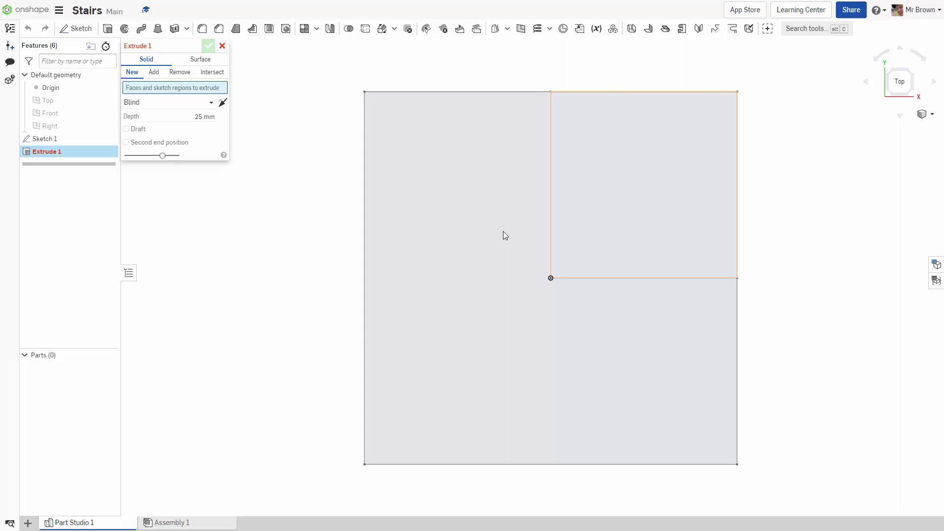
left_click(442, 168)
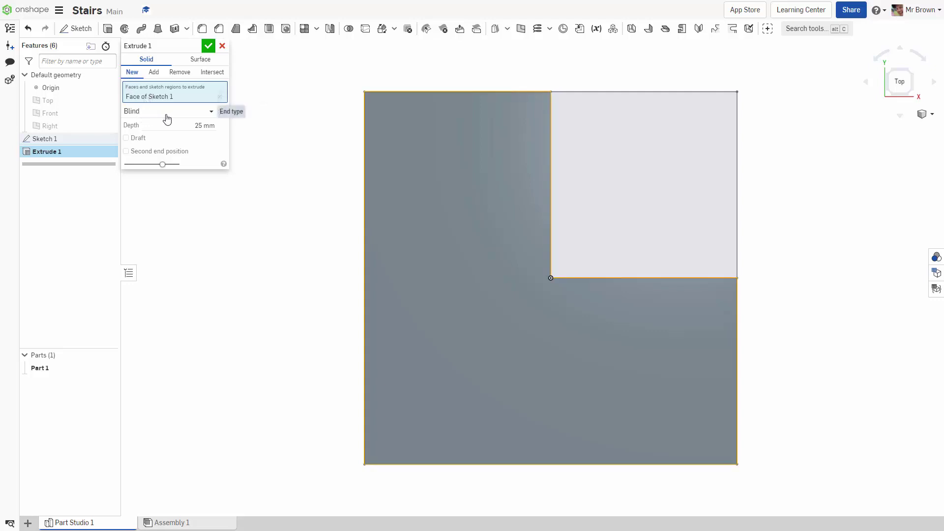
left_click(212, 113)
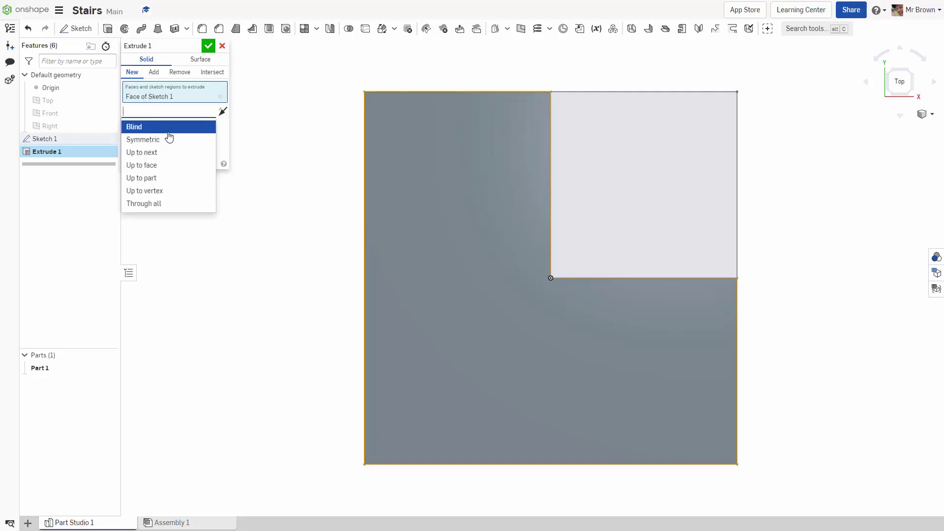
left_click(158, 138)
left_click(208, 123)
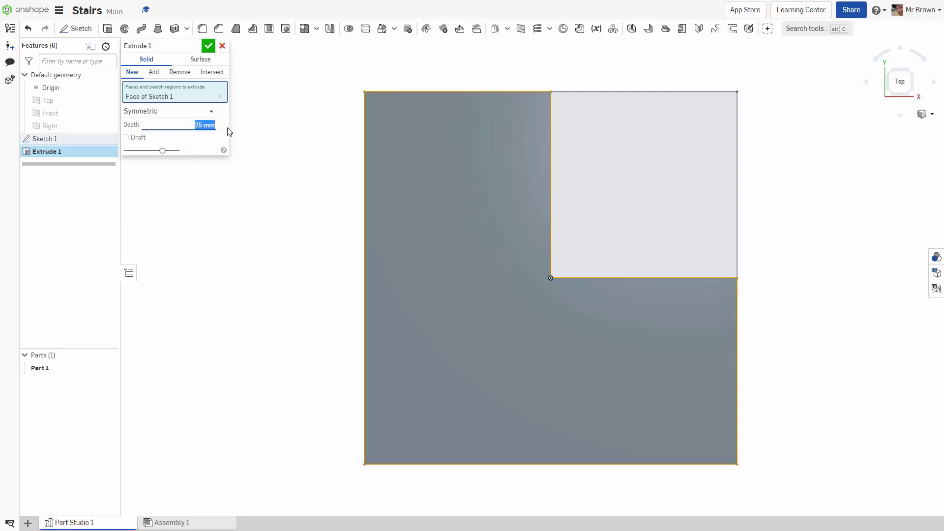
type("100")
left_click_drag(894, 84, 882, 95)
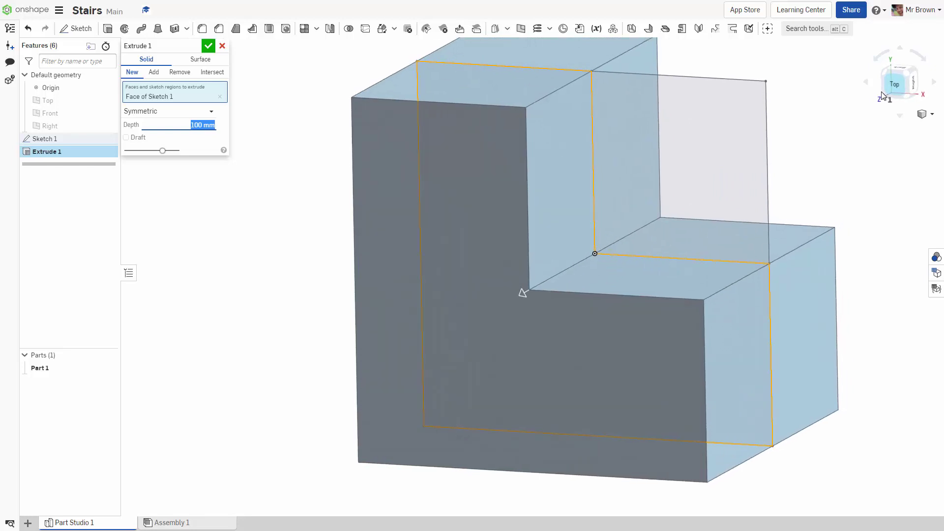
left_click(881, 95)
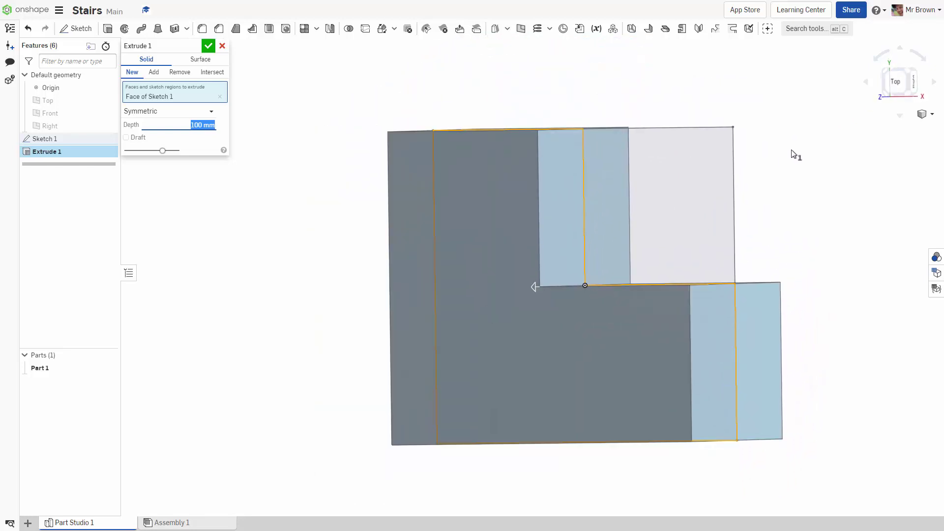
key("shift+7")
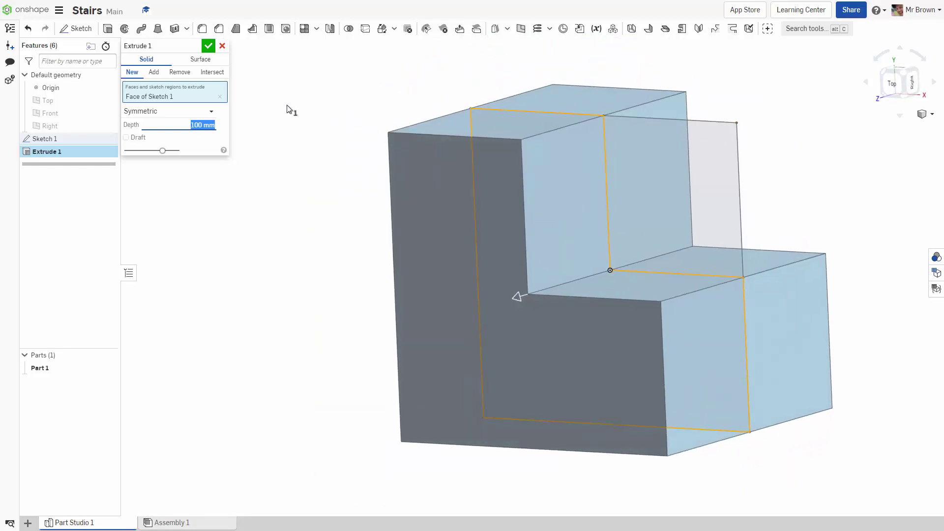
left_click(208, 46)
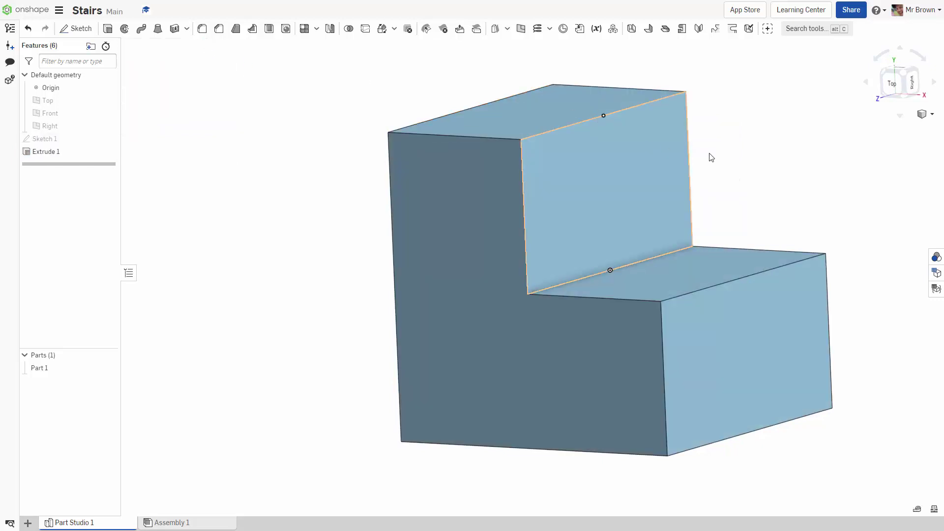
Show and hide the base sketch, and examine the extruded stairs from different angles
key("shift+7")
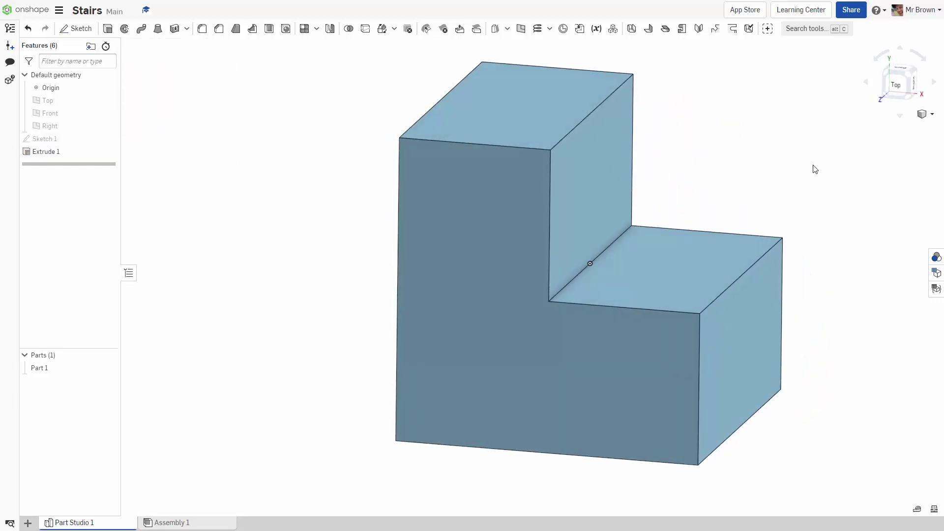
middle_click_drag(800, 166, 714, 184)
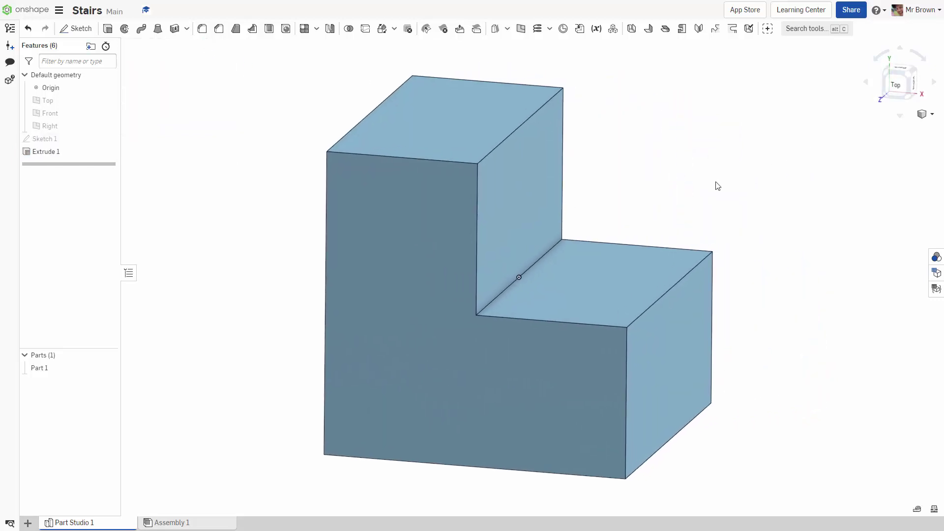
left_click(108, 139)
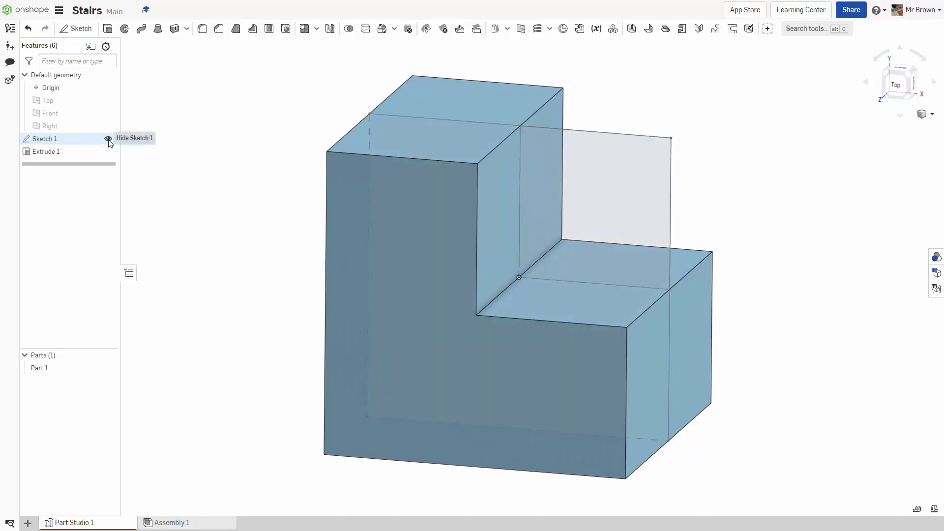
left_click(108, 139)
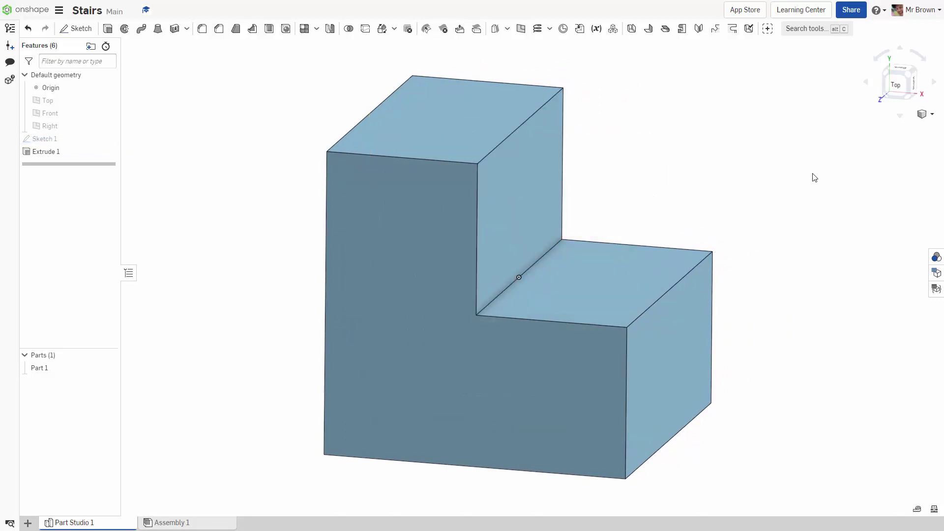
key("f")
right_click_drag(810, 179, 788, 172)
right_click_drag(666, 259, 640, 264)
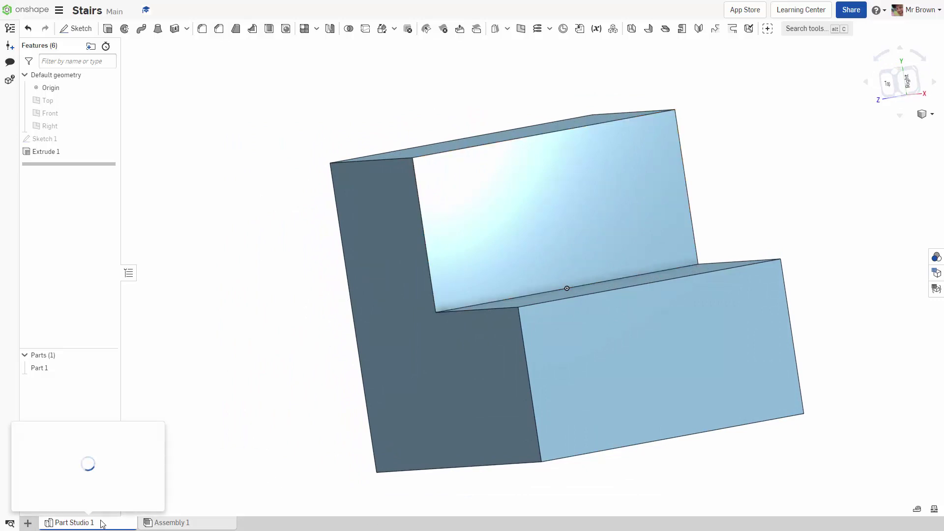
Export Part 1 as a binary STL named Stairs, in millimetres at fine resolution, and show the downloaded file in its folder
right_click(62, 372)
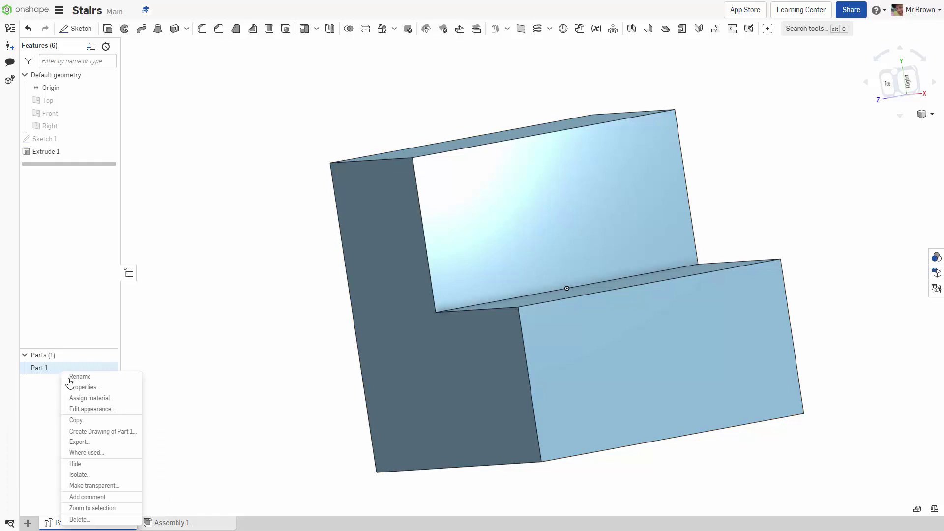
key("Escape")
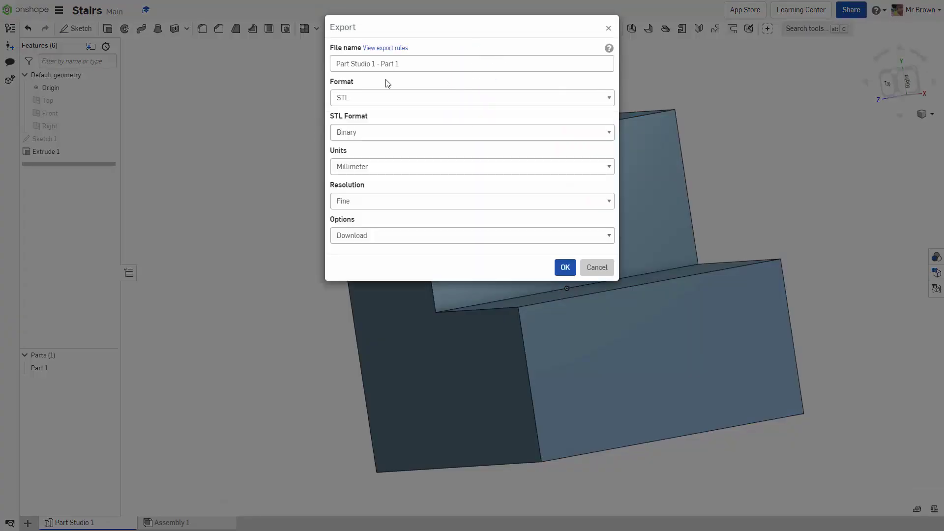
left_click(408, 62)
key("ctrl+a")
type("Stairs")
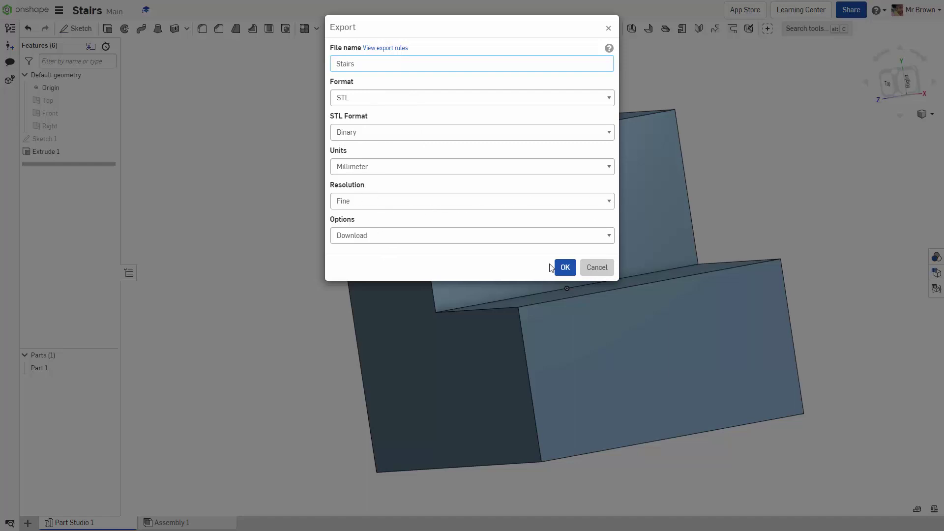
left_click(565, 268)
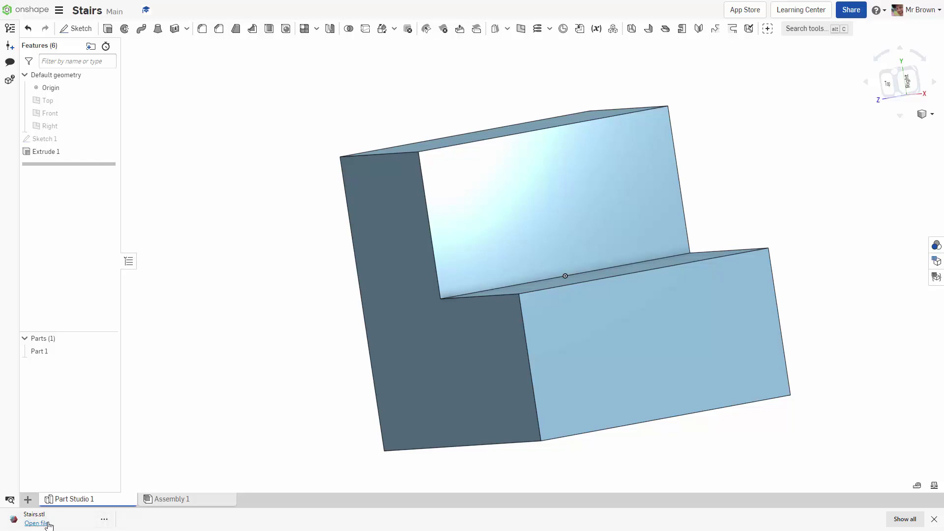
left_click(105, 519)
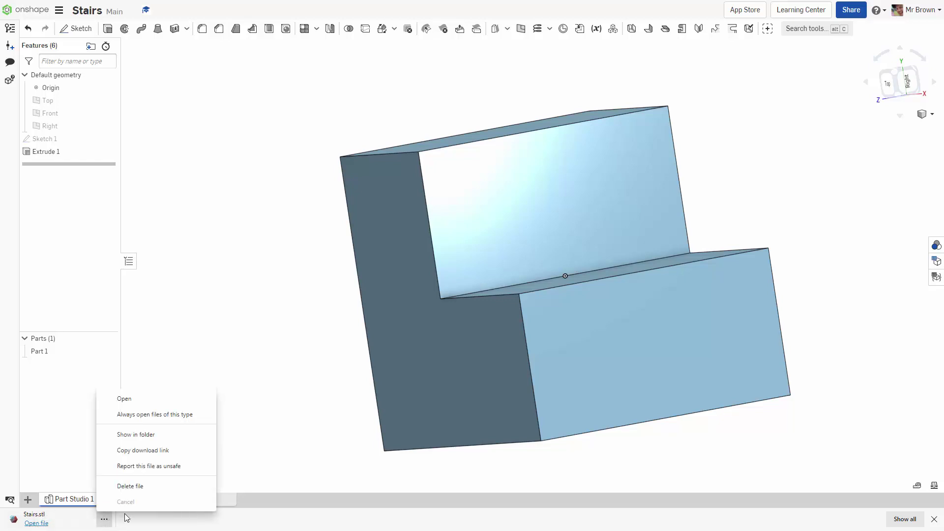
left_click(145, 435)
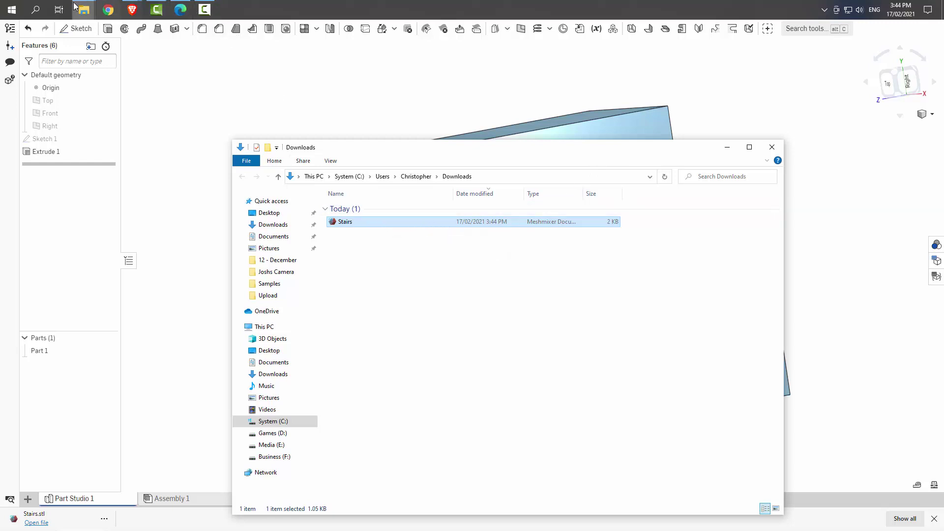
Launch FlashPrint and decline the download of its new version
left_click(11, 9)
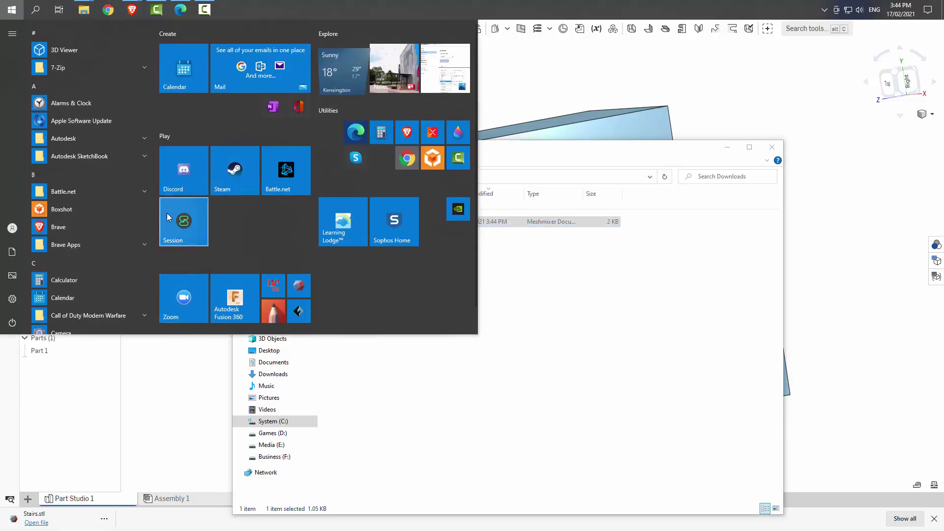
left_click(298, 310)
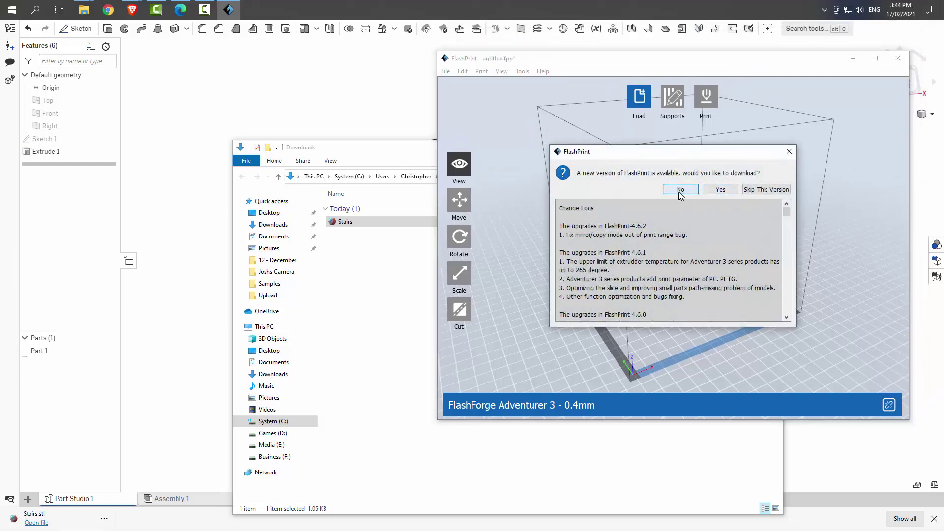
left_click(680, 191)
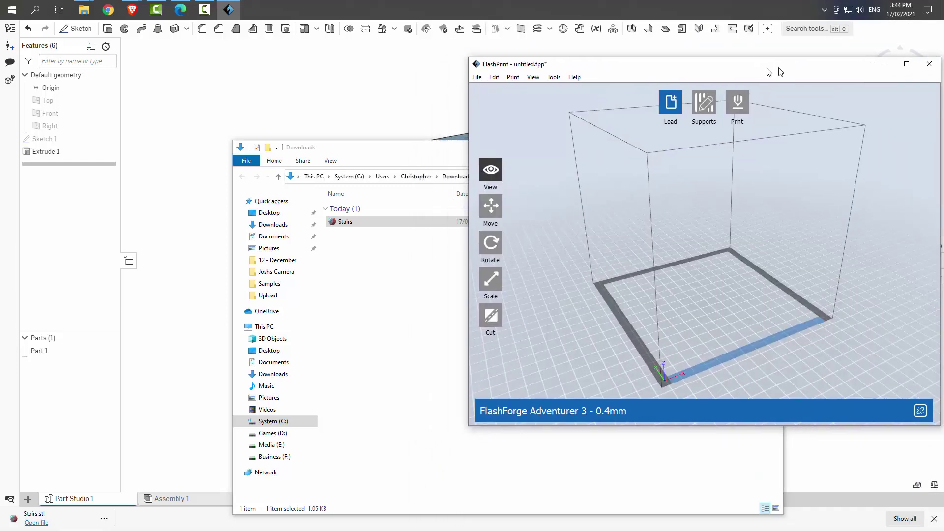
Load the Stairs file from the Downloads folder and put the model on the build platform
left_click(631, 100)
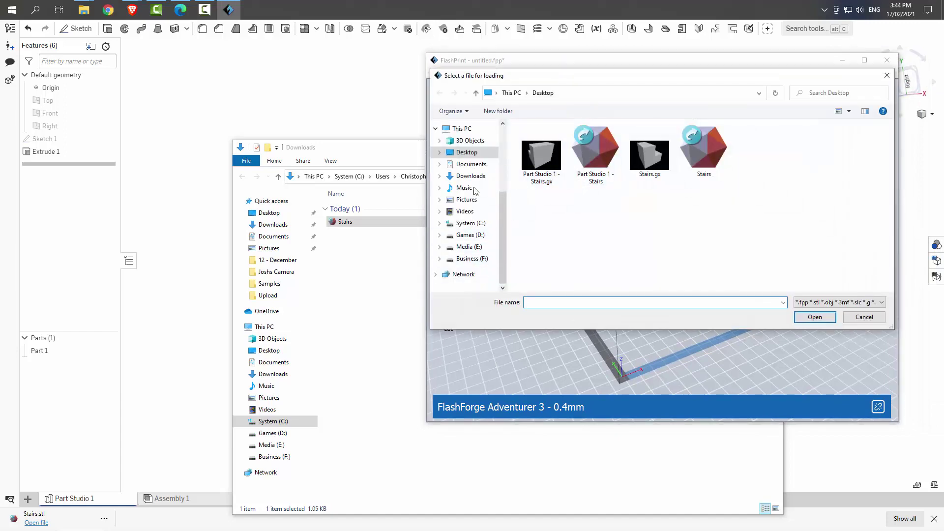
scroll(474, 183, "up", 1)
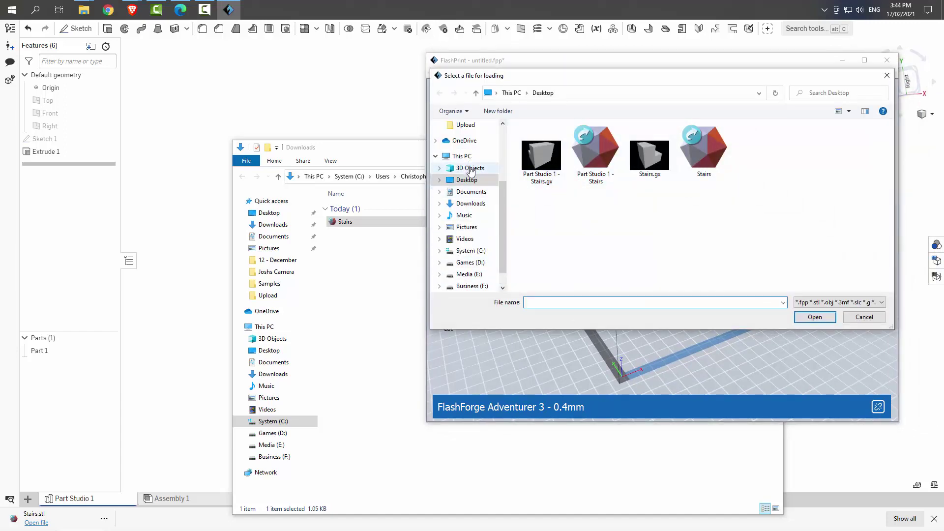
left_click_drag(551, 82, 623, 83)
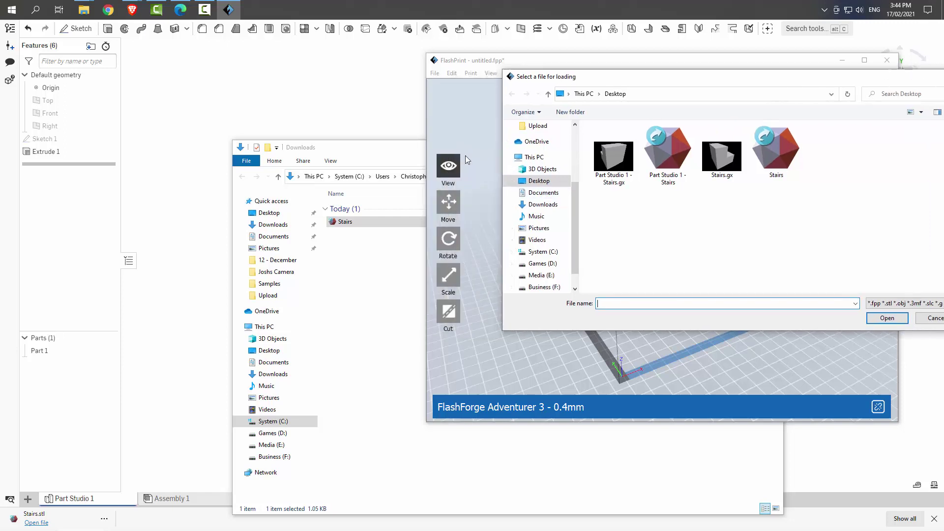
left_click(385, 147)
left_click_drag(386, 147, 341, 149)
left_click(861, 250)
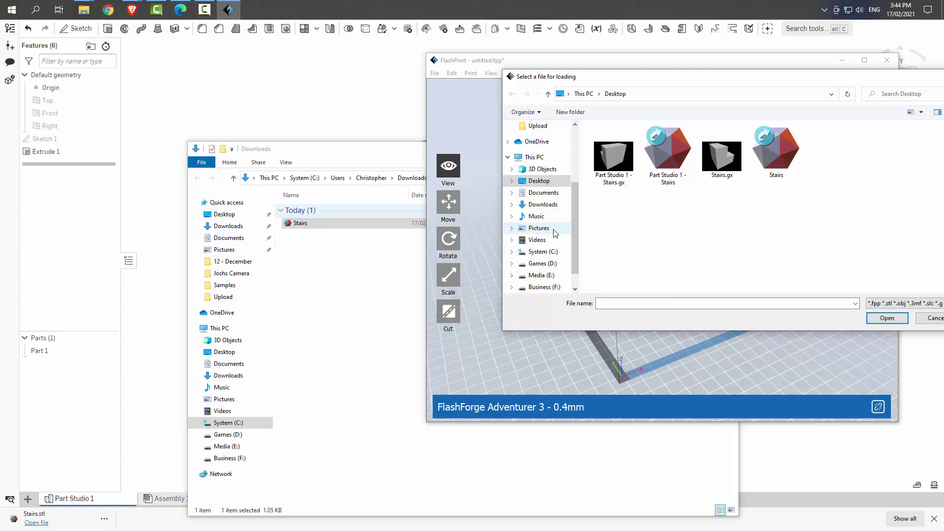
left_click(543, 205)
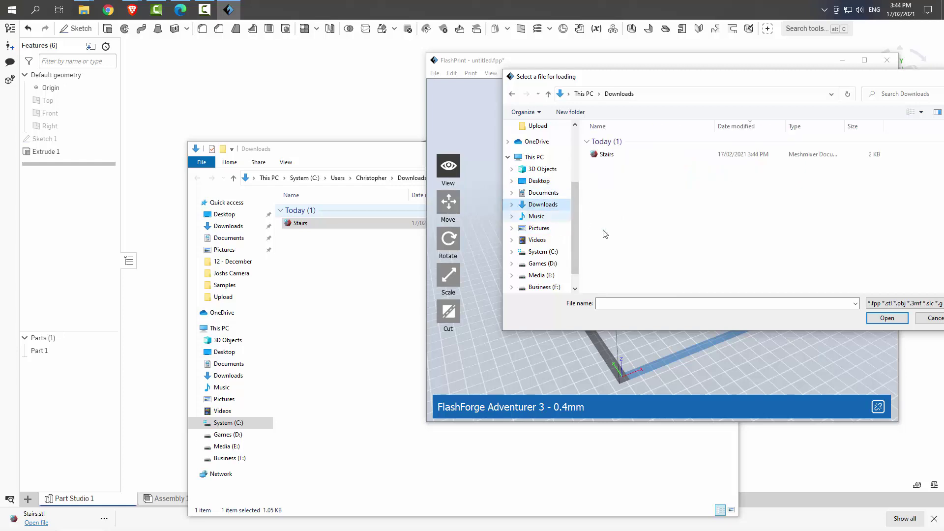
left_click(605, 154)
left_click(878, 319)
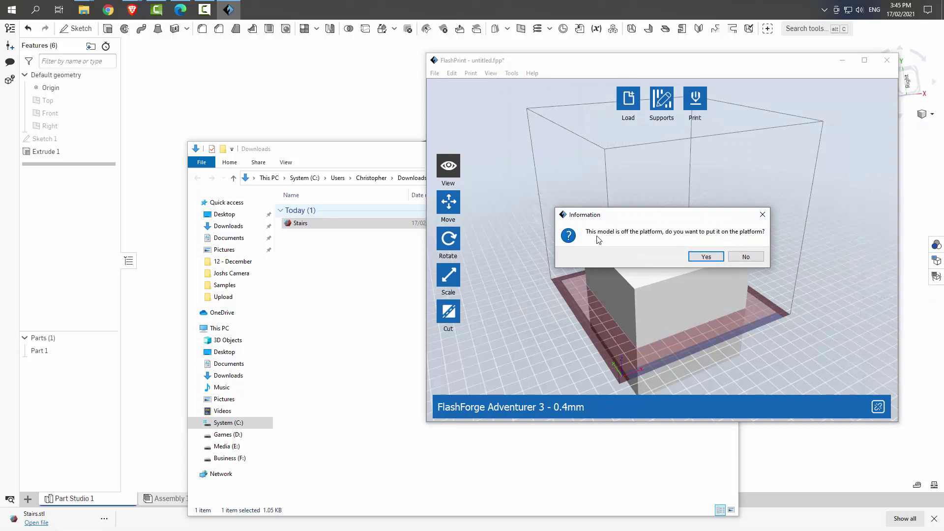
left_click(706, 257)
Maximize the FlashPrint window and rotate the stairs model three times by +90° about Y so the steps stand upright
left_click_drag(731, 67, 542, 72)
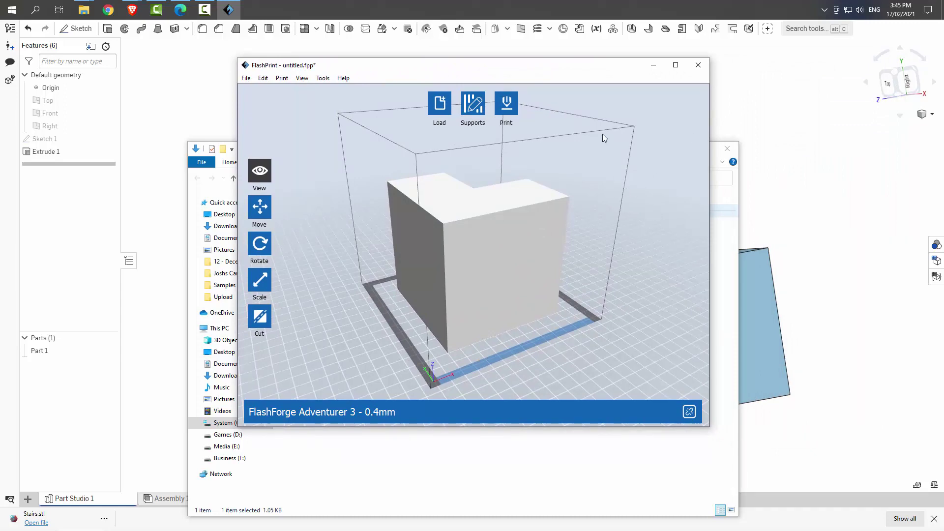
left_click(676, 69)
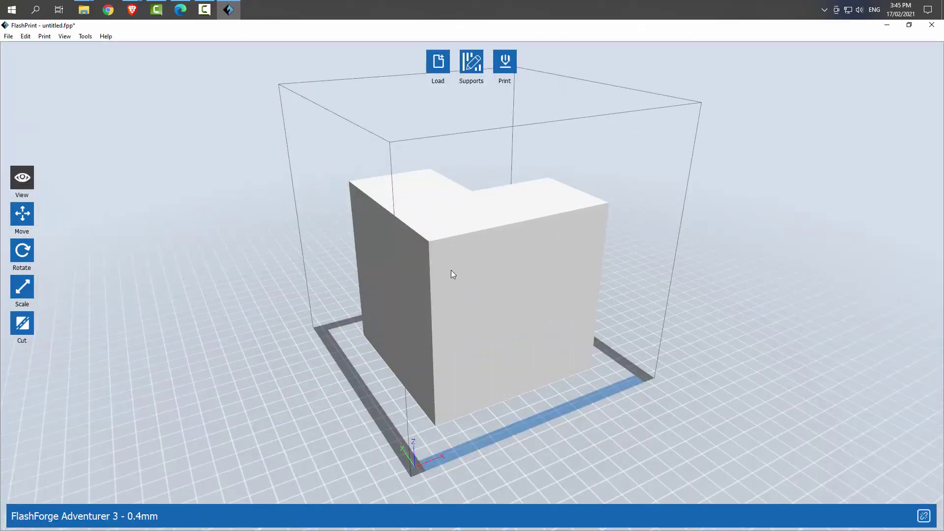
left_click(22, 251)
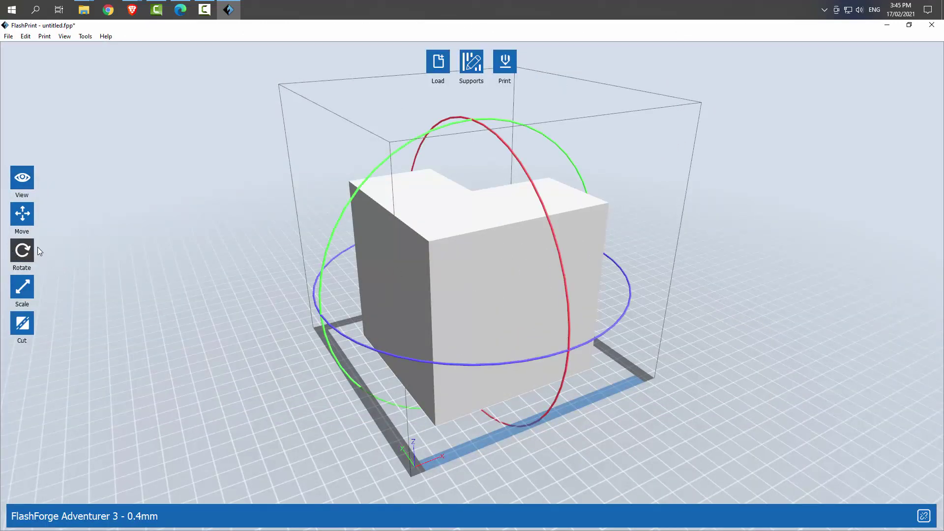
left_click(28, 262)
left_click(71, 223)
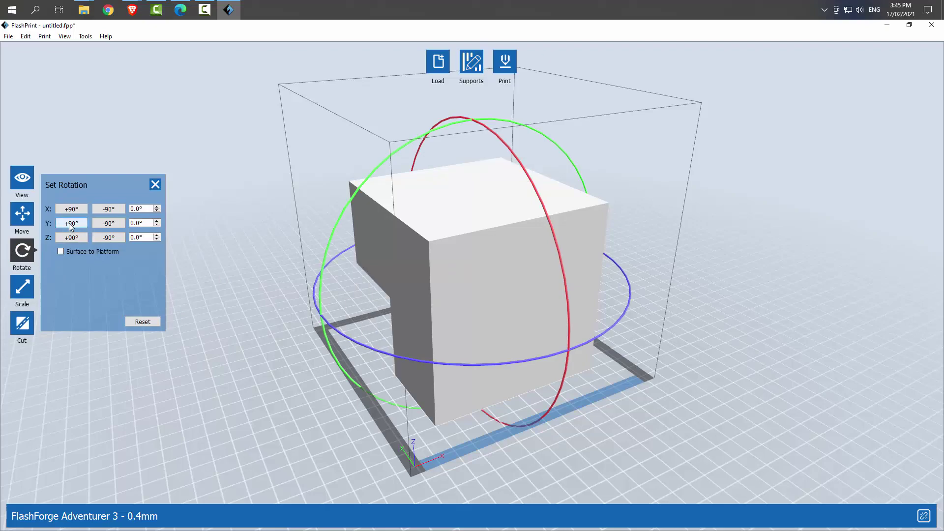
left_click(71, 223)
left_click(71, 223)
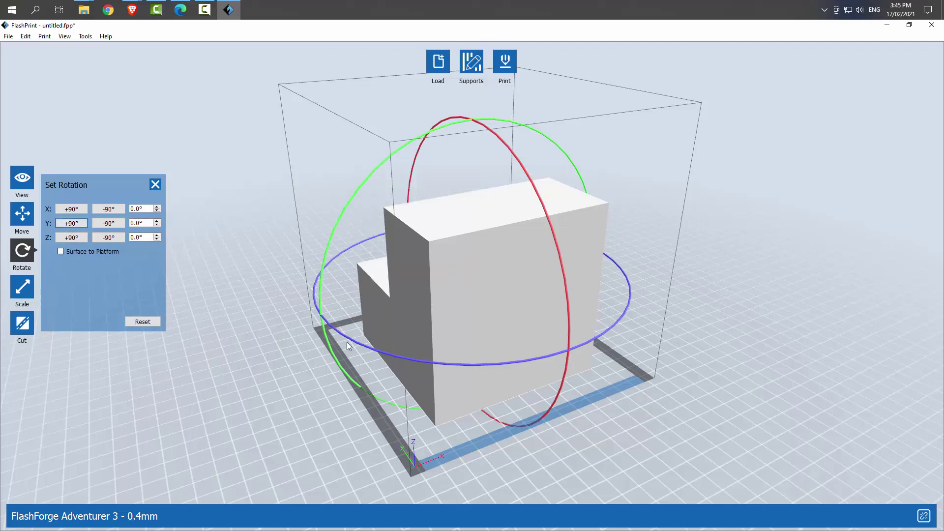
left_click_drag(347, 341, 392, 352)
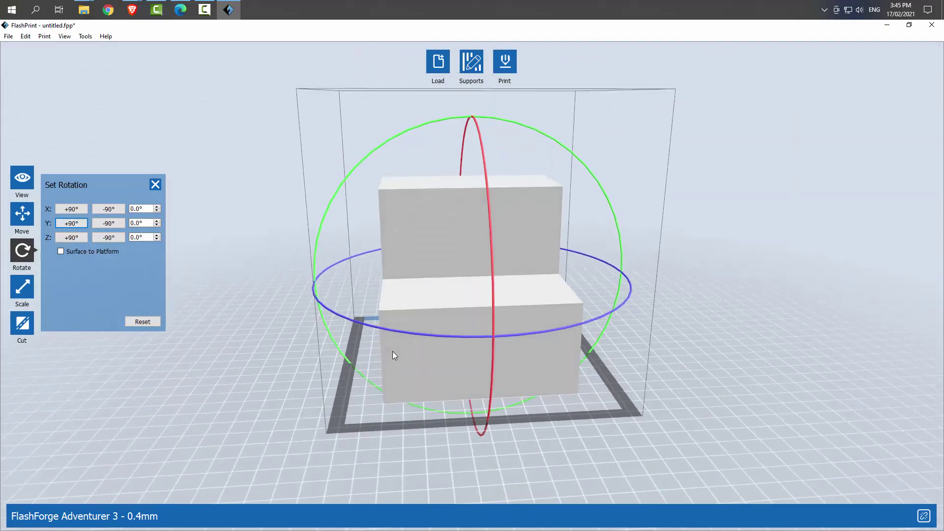
left_click(155, 185)
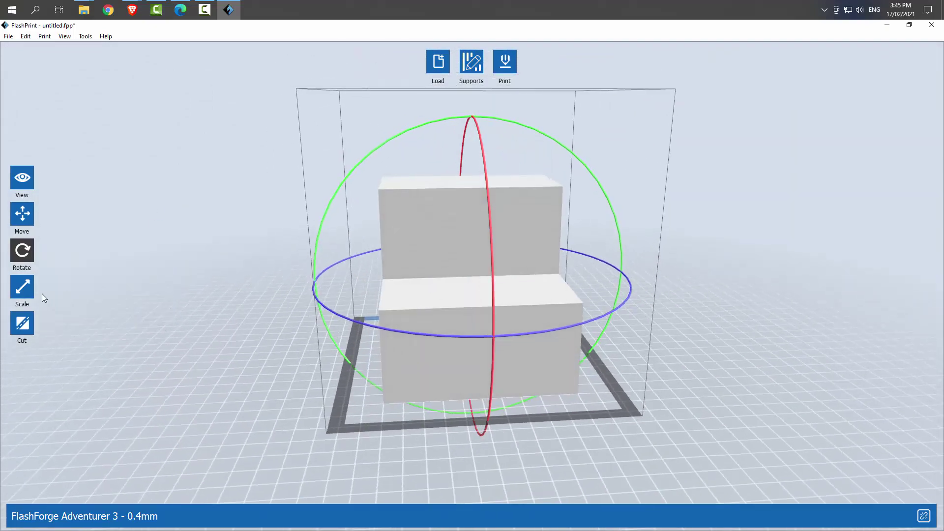
Try uniformly scaling the stairs down to 90 mm, and reset the model to its original dimensions
left_click(18, 291)
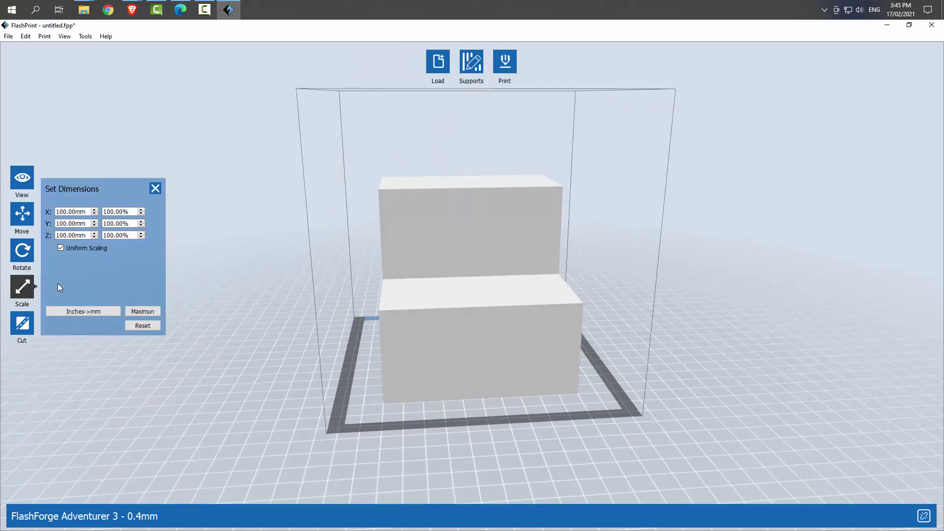
left_click(94, 237)
left_click(95, 237)
left_click(95, 238)
left_click(94, 237)
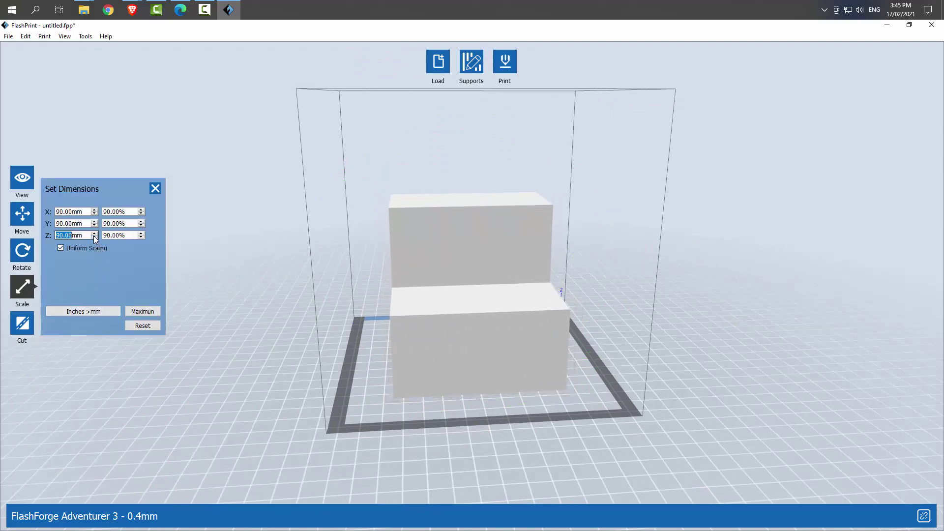
left_click(95, 237)
left_click(146, 325)
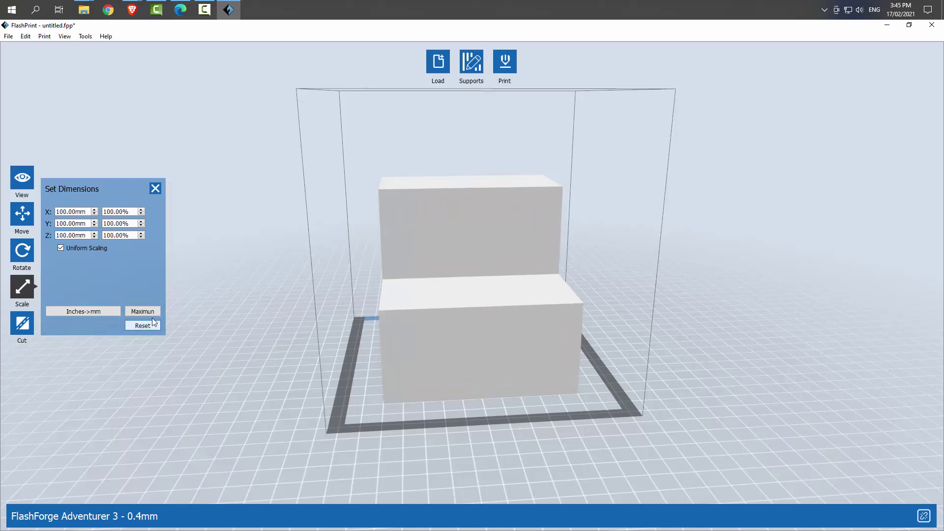
left_click(155, 188)
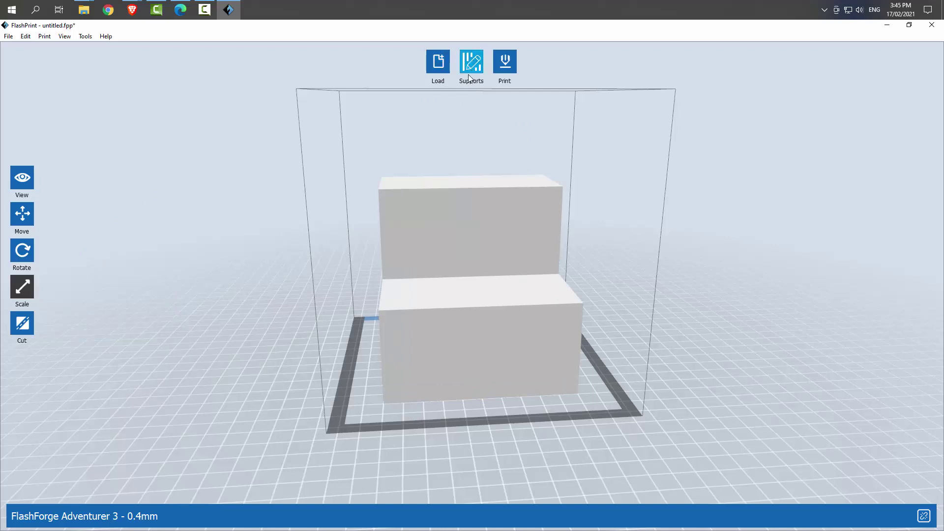
Review the infill, speed and layer height print options, and slice the model with the existing settings into Stairs.gx in Downloads
left_click(507, 64)
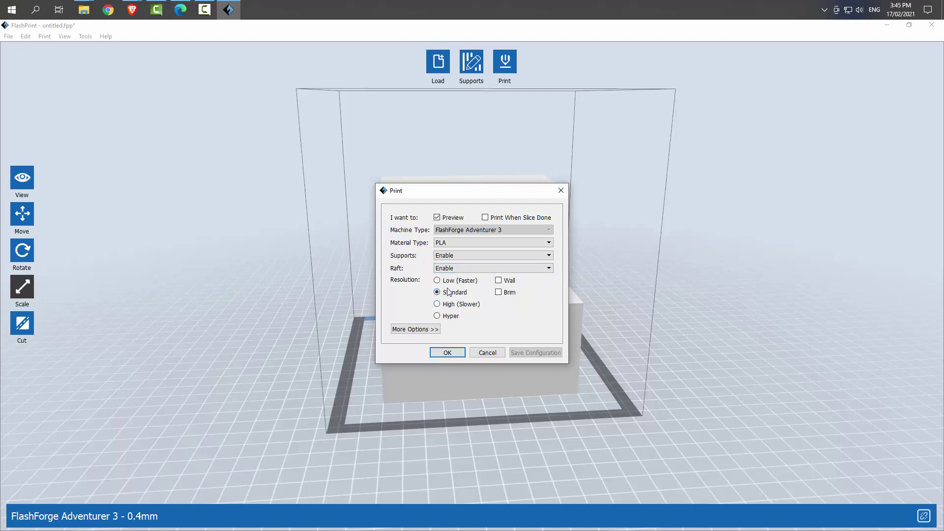
left_click(417, 329)
left_click(476, 348)
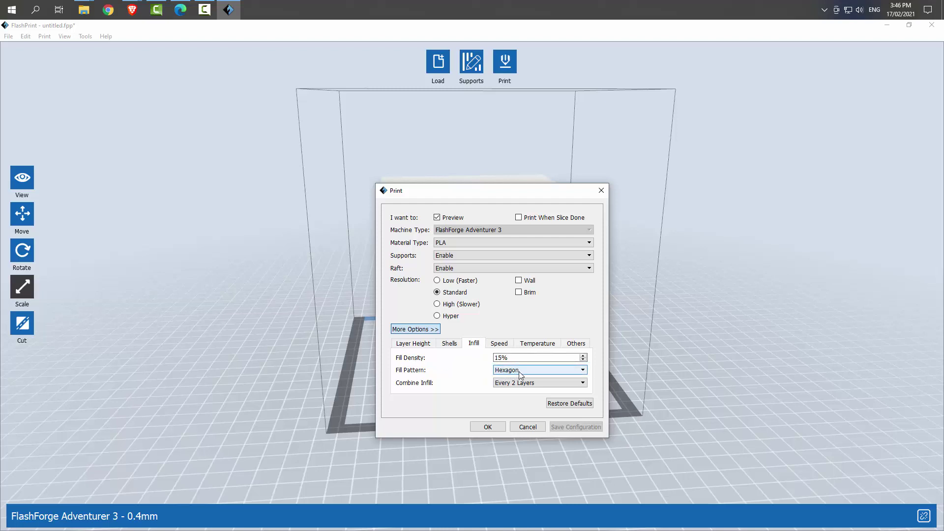
left_click(498, 344)
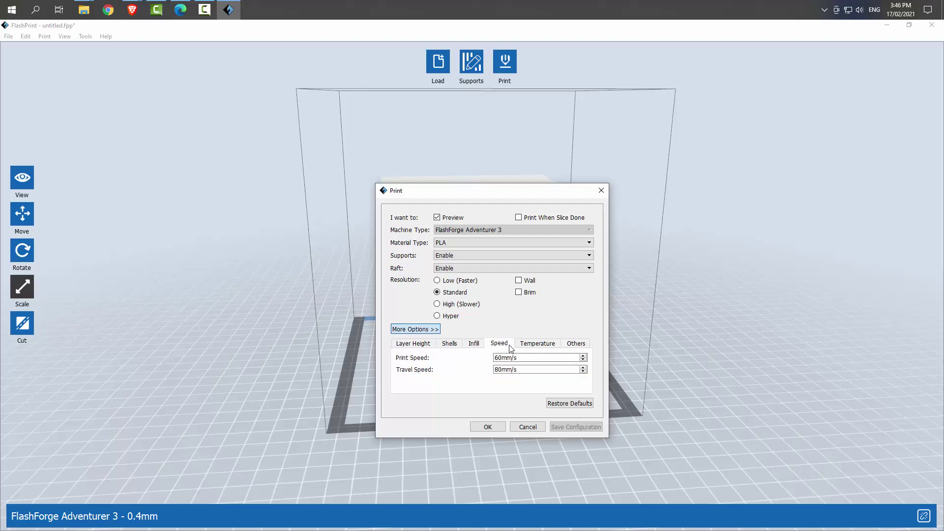
left_click(479, 346)
left_click(413, 346)
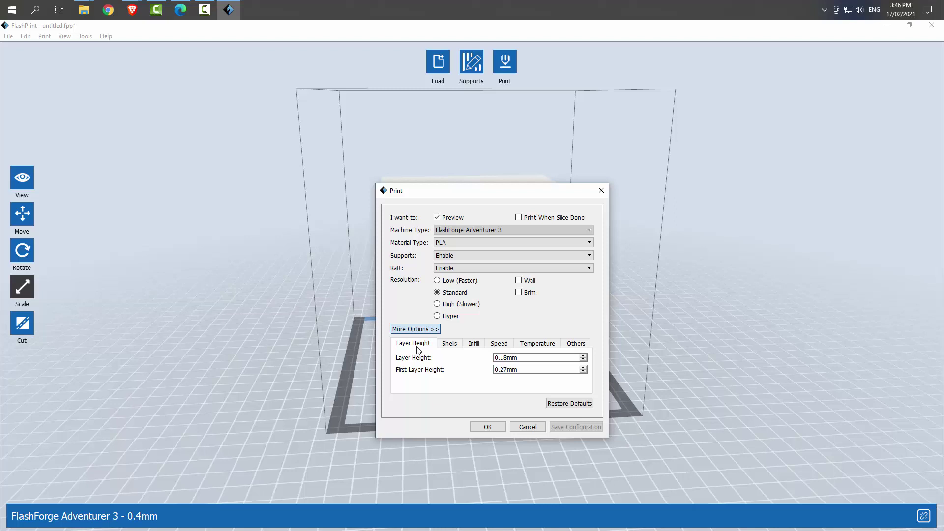
left_click(480, 429)
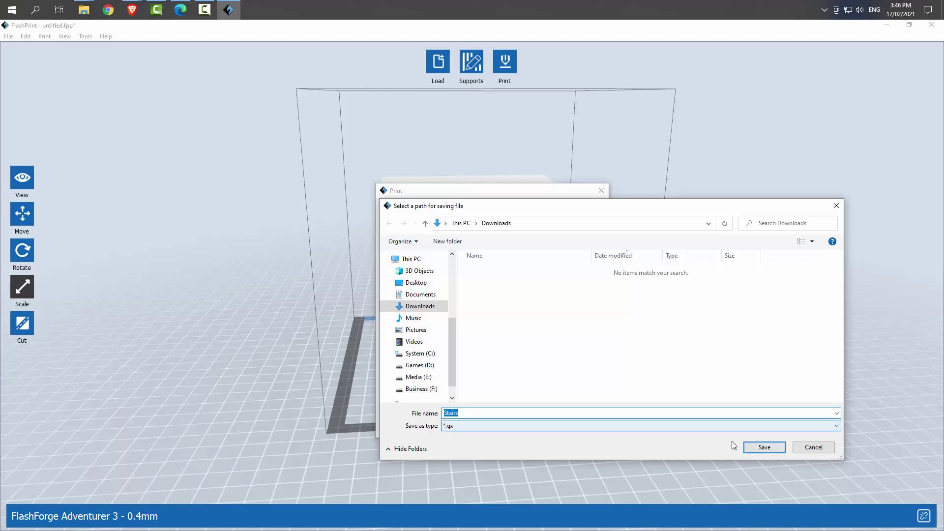
left_click(760, 447)
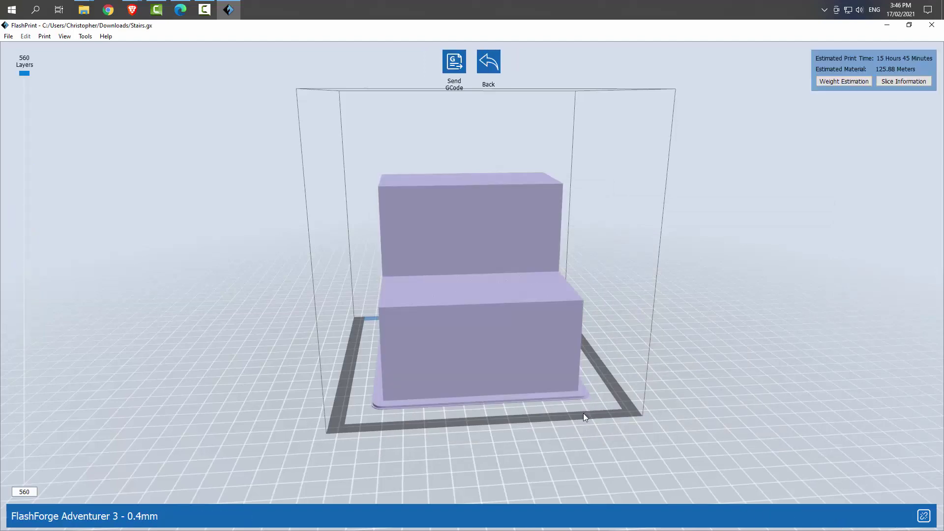
Examine the sliced preview of the stairs from different angles and through its layers
left_click_drag(448, 451, 429, 444)
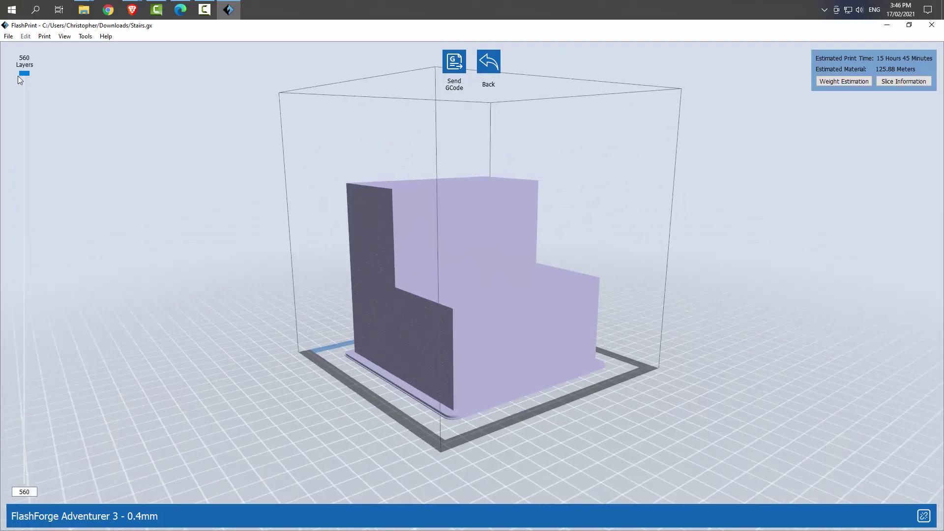
left_click_drag(223, 119, 223, 133)
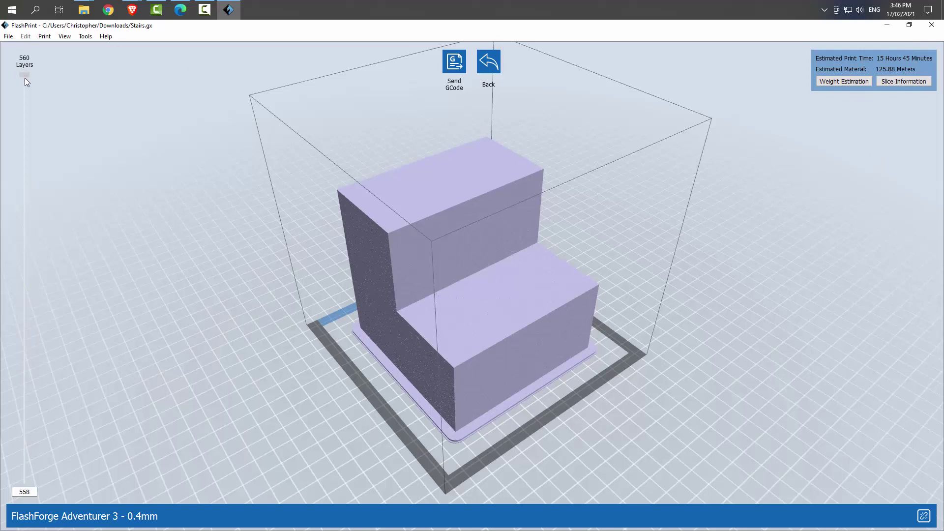
left_click_drag(24, 78, 26, 56)
left_click_drag(807, 259, 523, 130)
Switch back to Onshape and shell the stairs with 2.5 mm thick walls, removing the large square back face
left_click(887, 24)
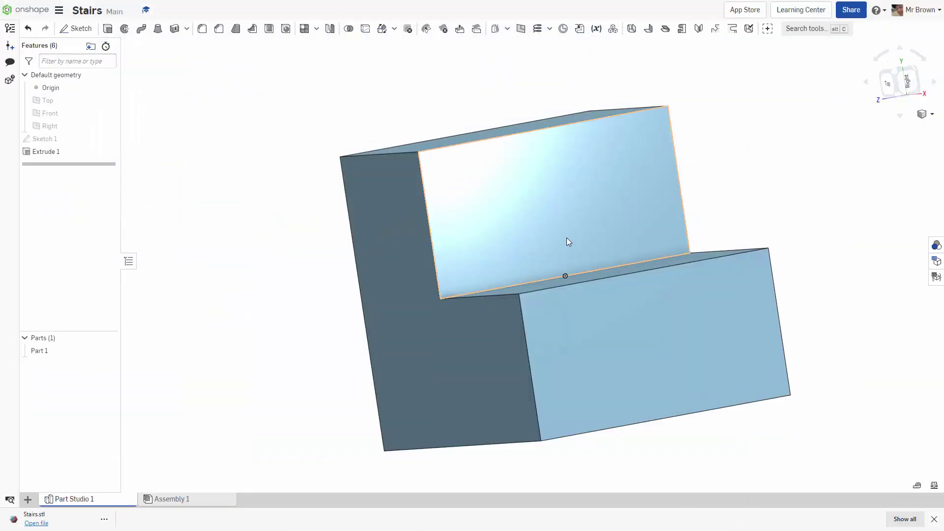
right_click_drag(564, 241, 765, 225)
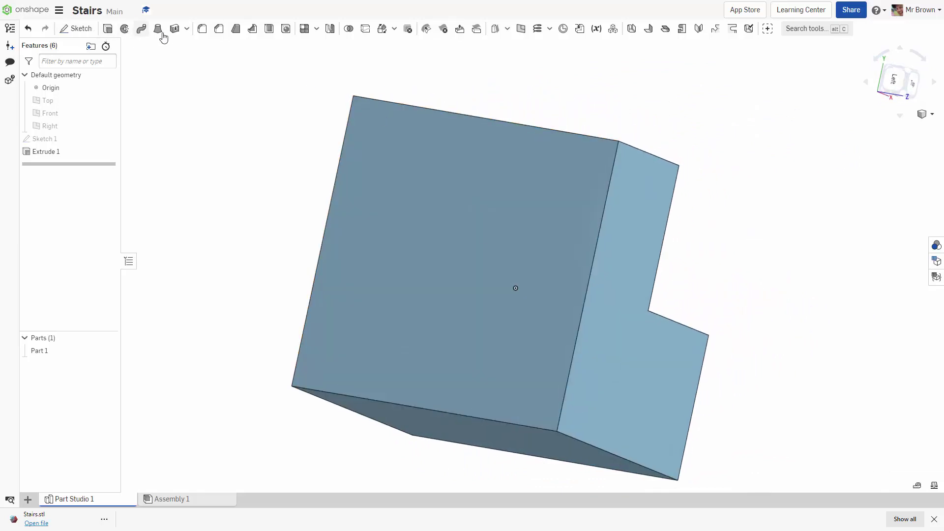
left_click(269, 29)
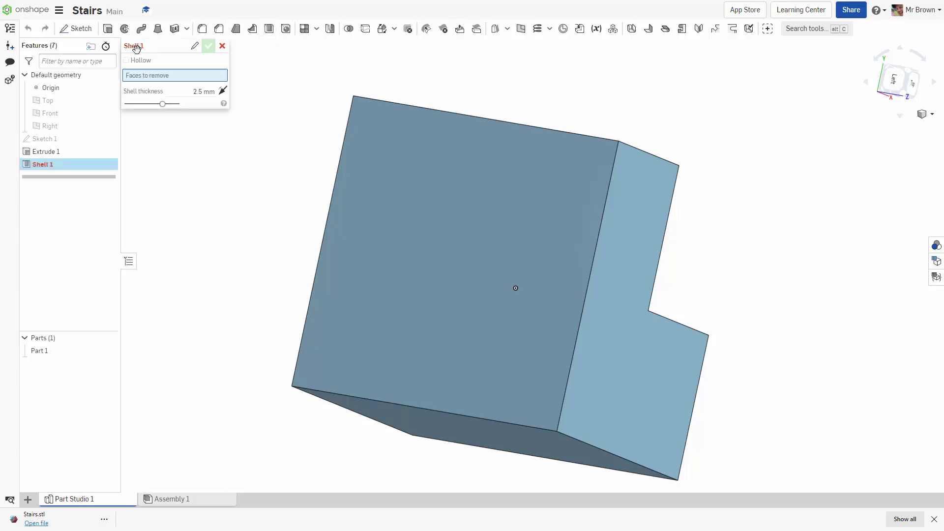
left_click(449, 276)
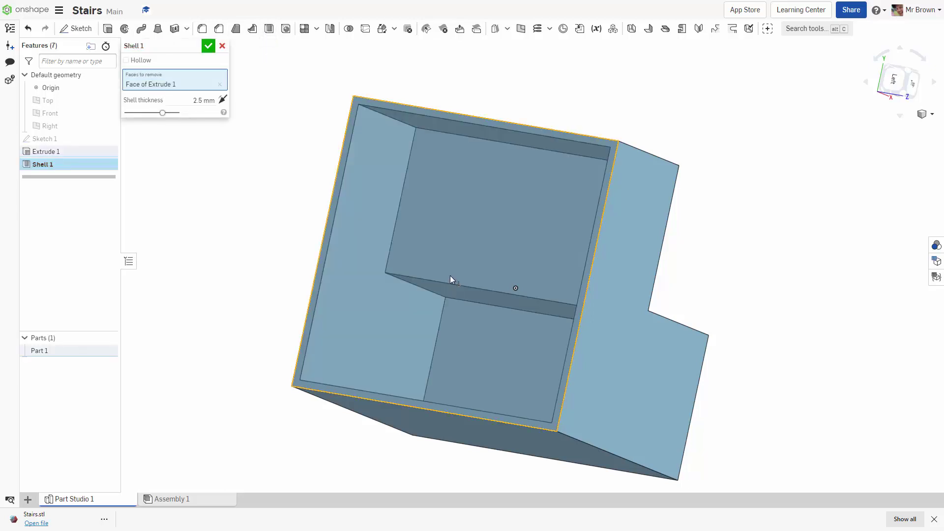
right_click_drag(763, 306, 746, 322)
left_click(441, 436)
left_click(421, 417)
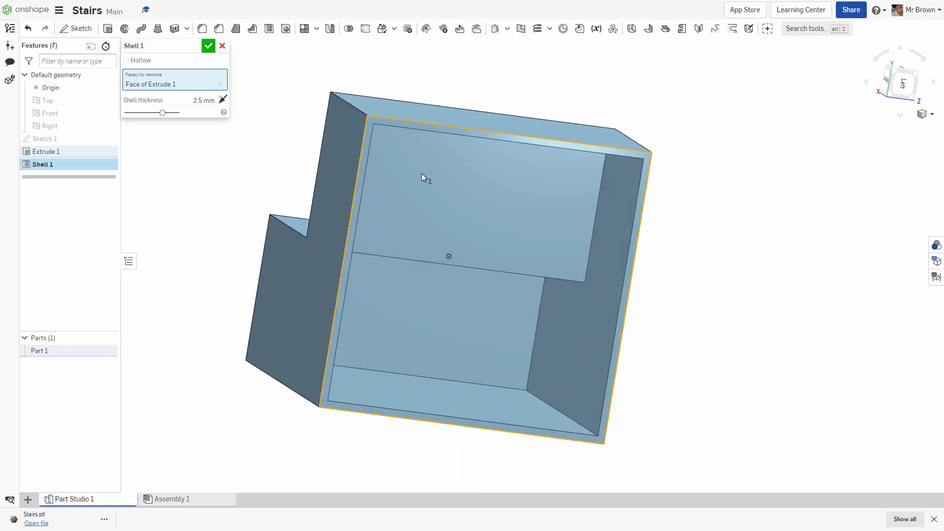
left_click(209, 46)
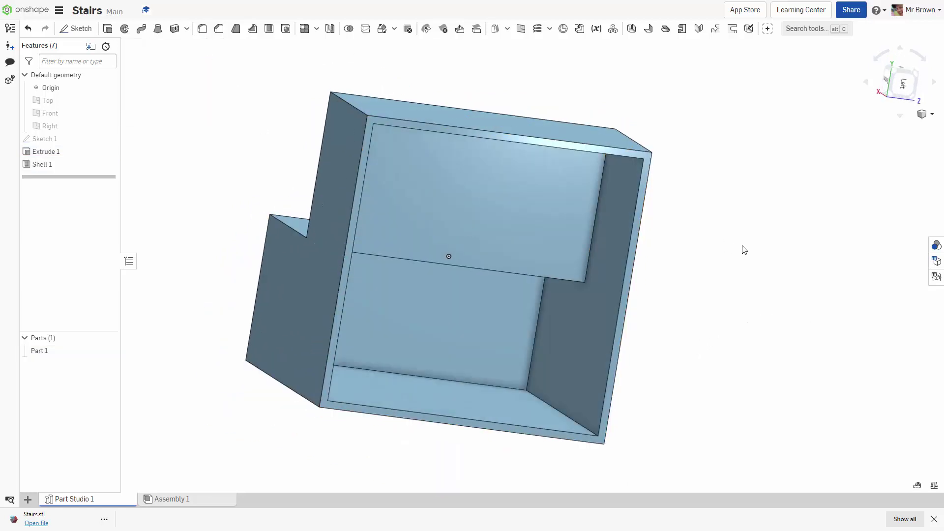
right_click_drag(743, 250, 767, 273)
Dismiss the browser's download bar and create a drawing from a custom template in millimetres, without a titleblock and with no views
left_click(934, 519)
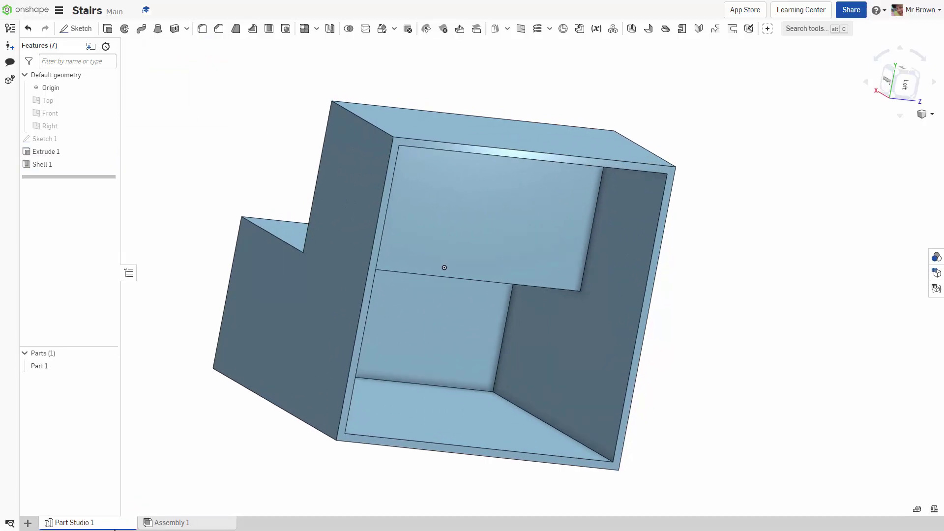
left_click(27, 526)
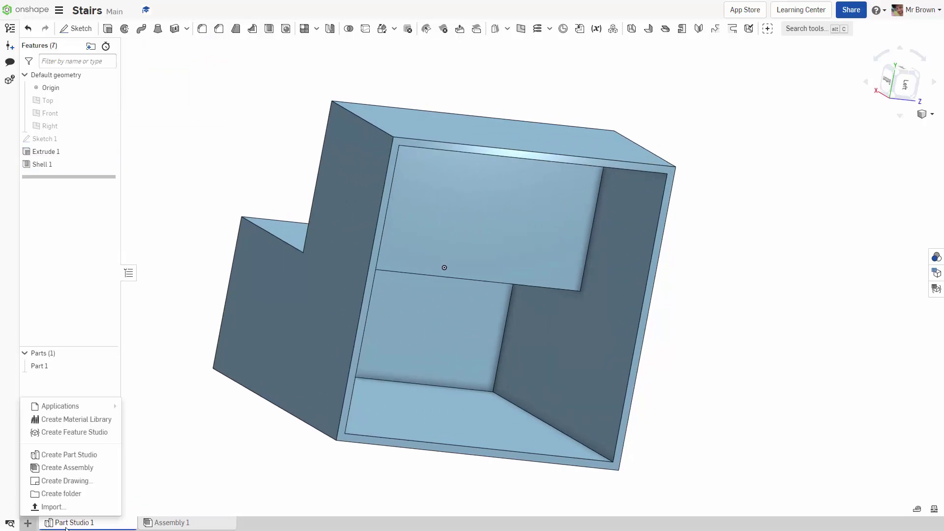
left_click(64, 491)
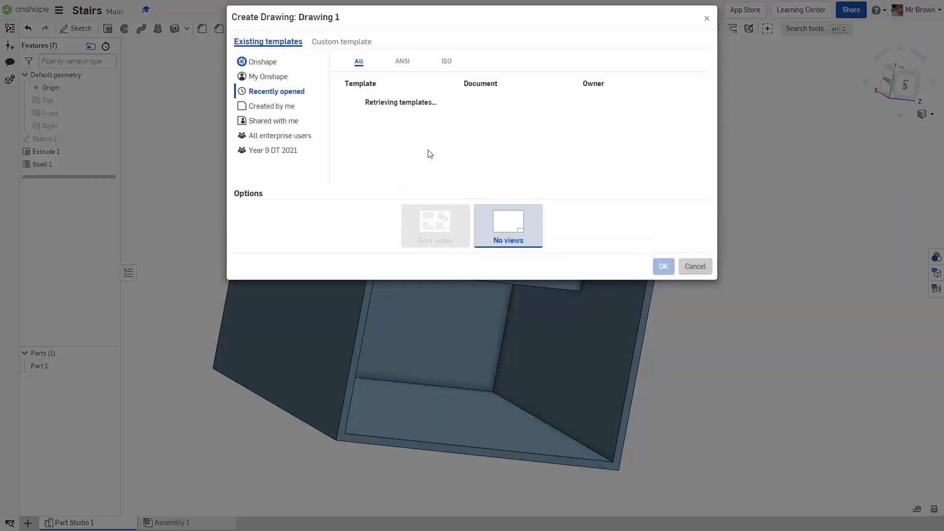
left_click(341, 41)
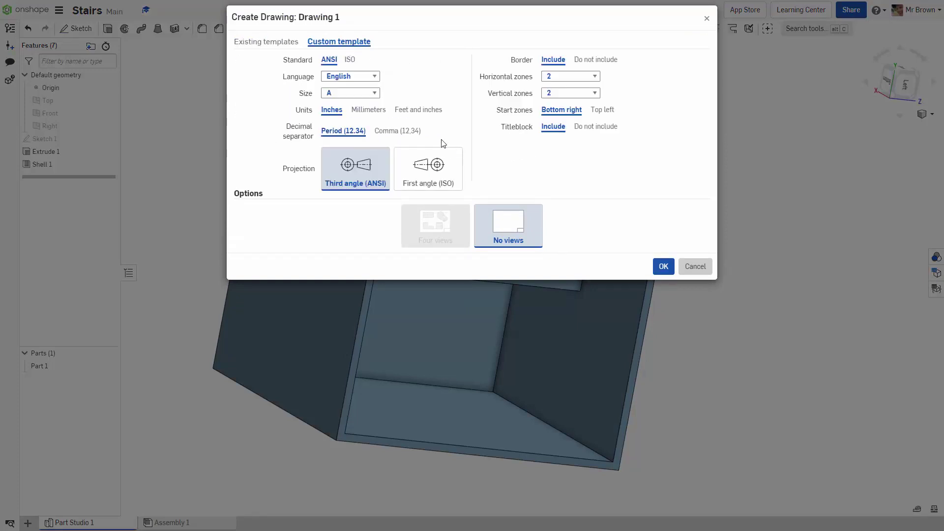
left_click(368, 110)
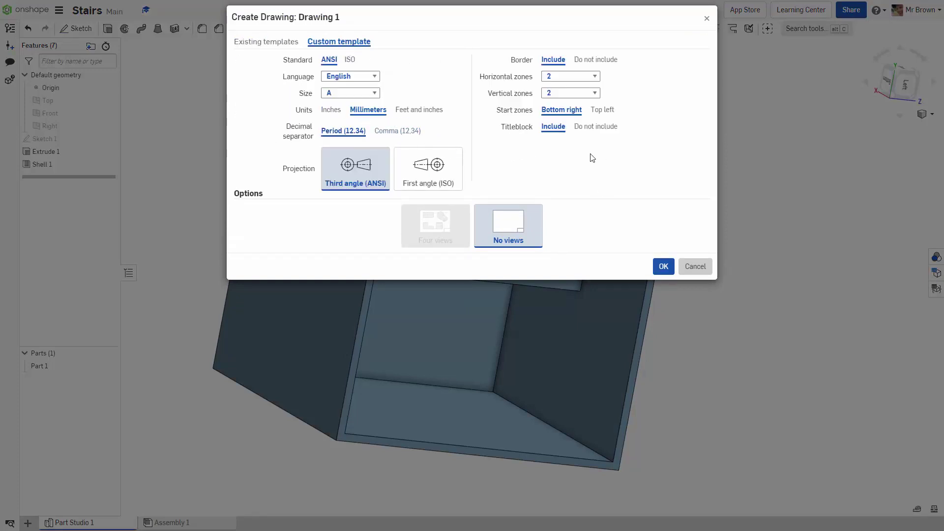
left_click(600, 129)
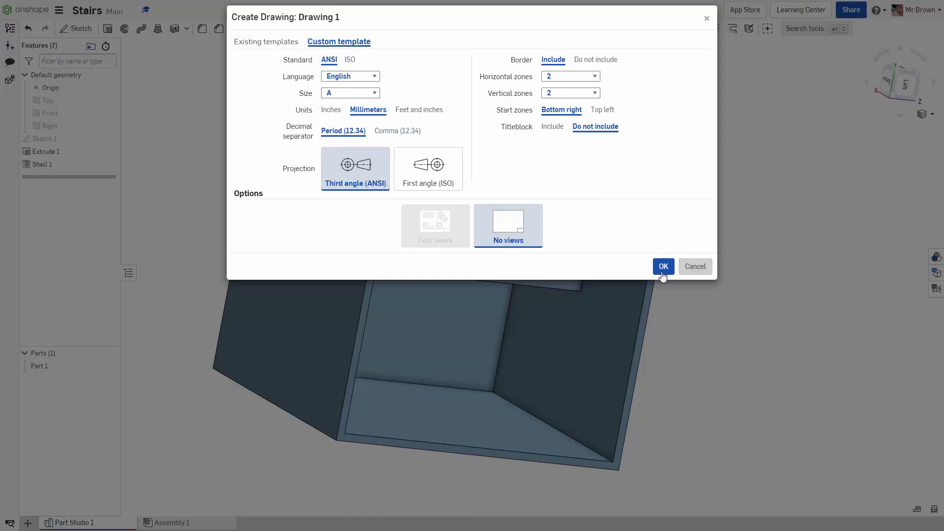
left_click(663, 266)
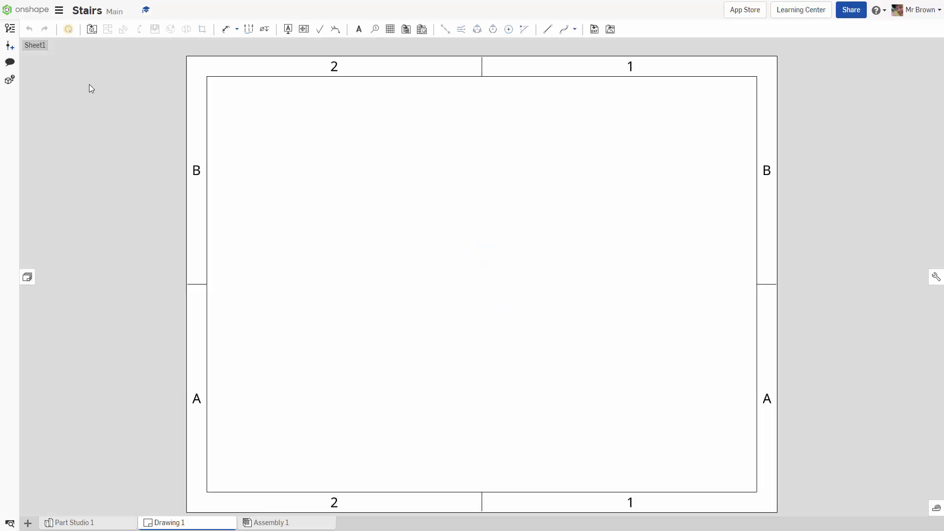
Insert a front view of Part 1 at 1:2 scale in the lower-left area of the drawing sheet
left_click(92, 29)
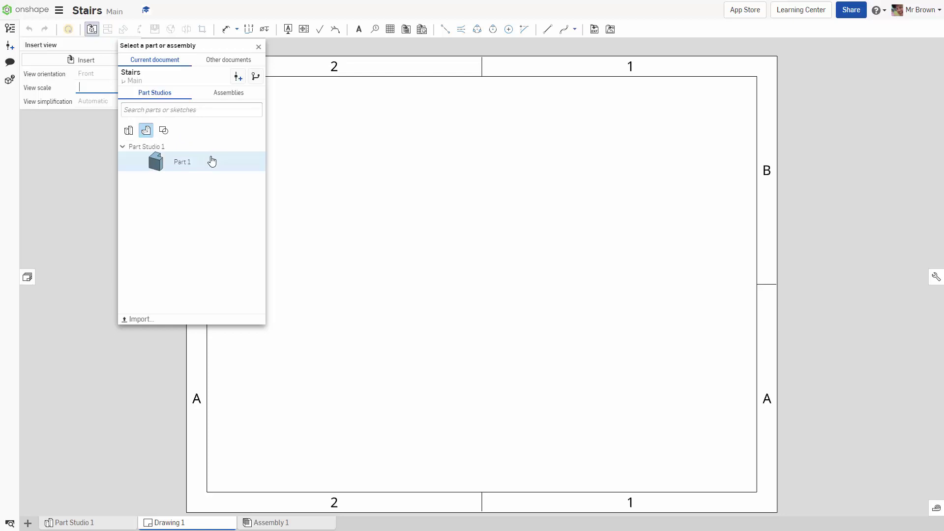
left_click(161, 163)
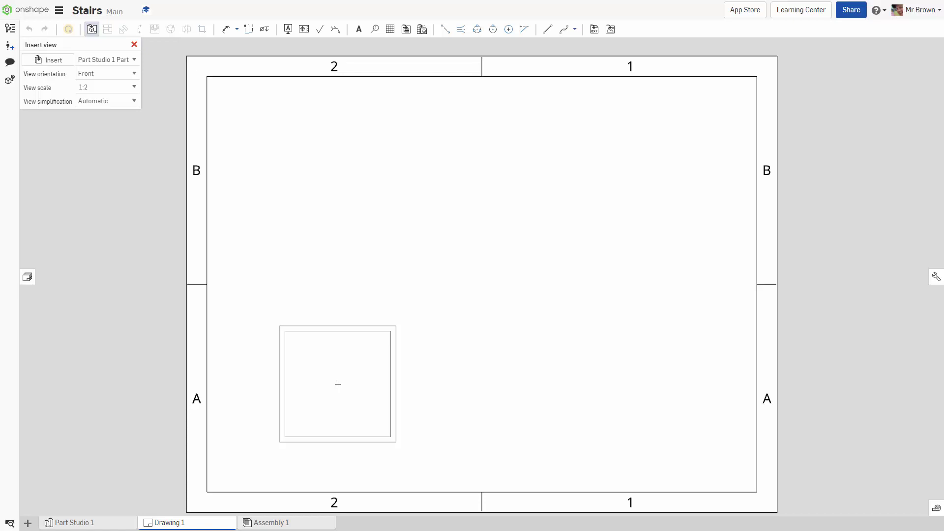
left_click(338, 384)
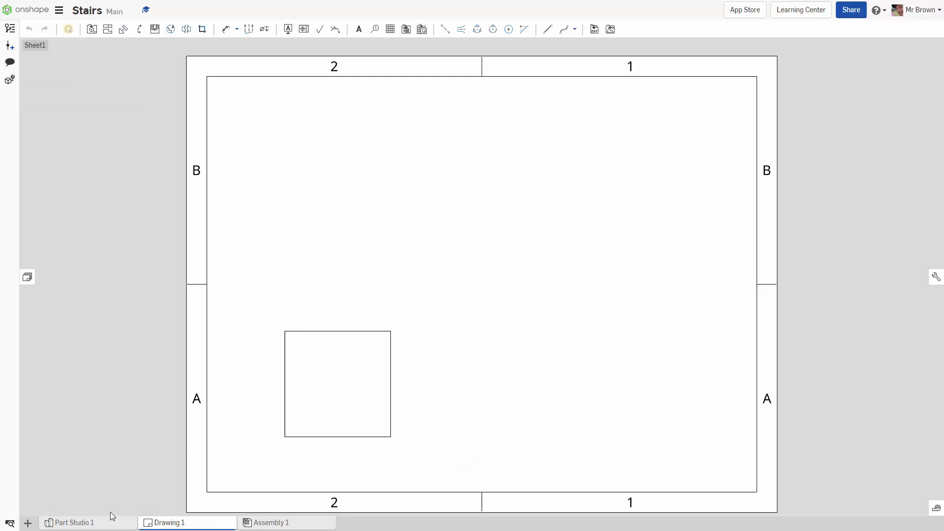
Examine the shelled stairs model in Part Studio 1 from the left, front and right sides and at an angle
left_click(89, 523)
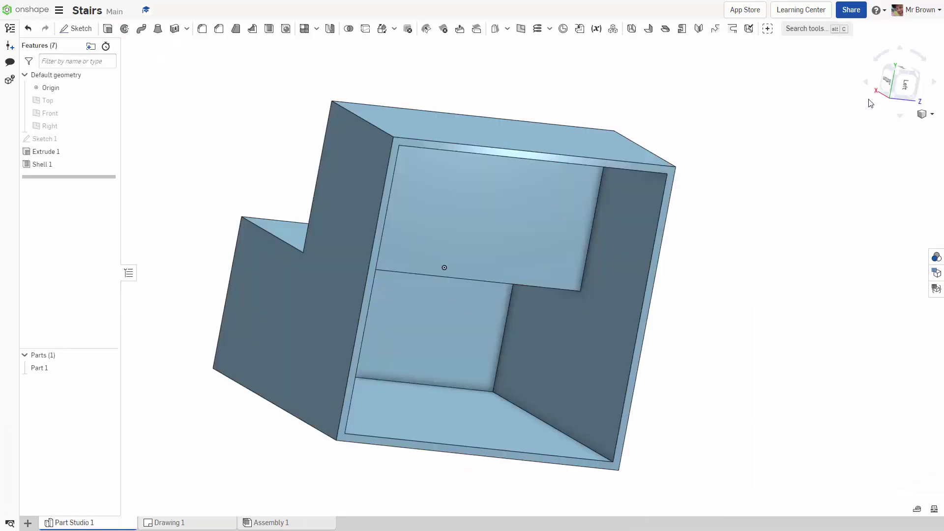
left_click(897, 89)
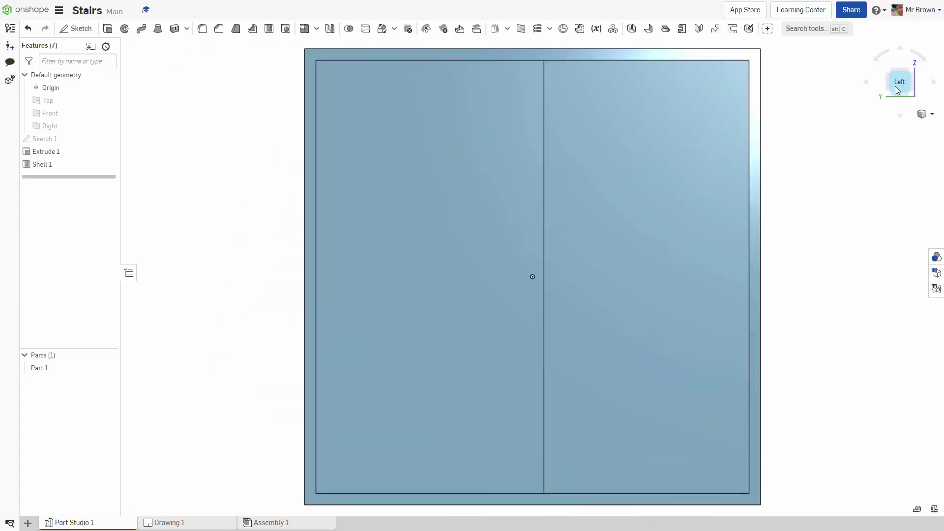
left_click_drag(895, 88, 899, 81)
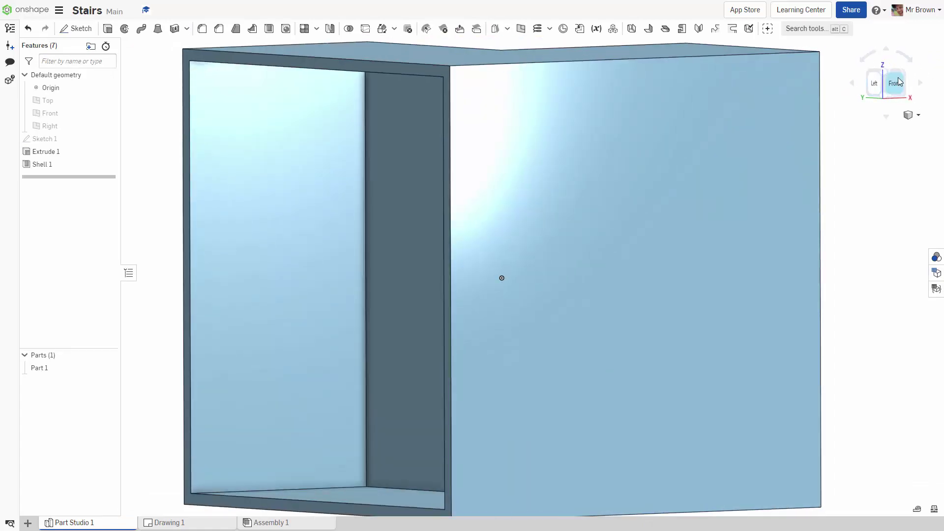
left_click(895, 83)
right_click_drag(599, 164, 840, 137)
middle_click_drag(808, 107, 790, 275)
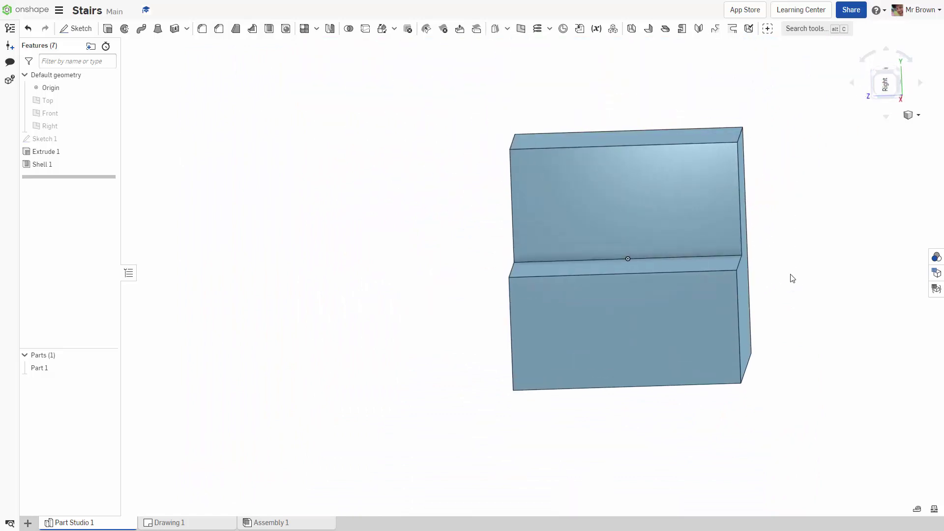
scroll(796, 267, "up", 2)
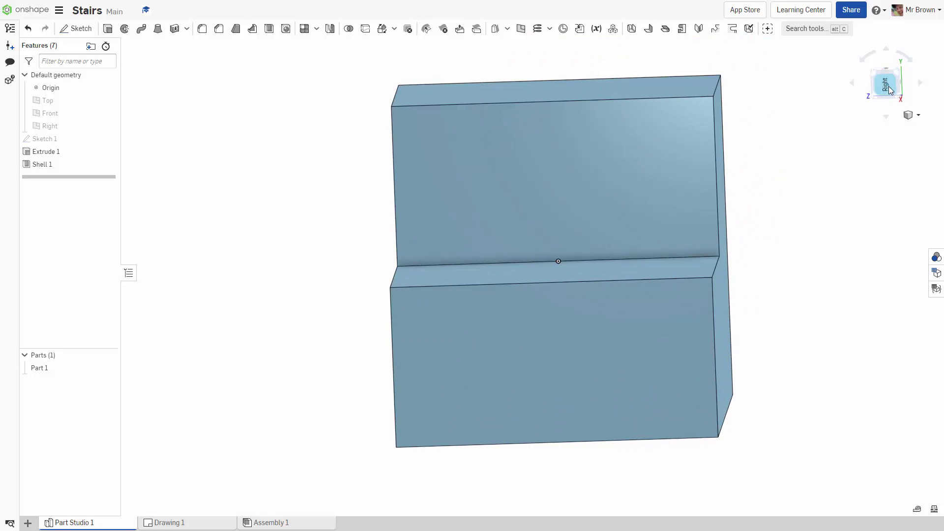
left_click_drag(890, 89, 893, 83)
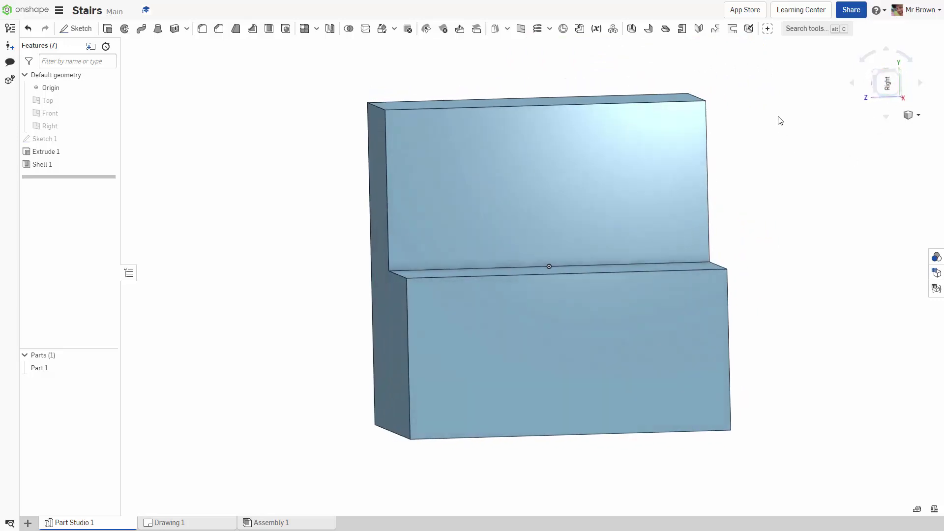
right_click_drag(585, 259, 624, 310)
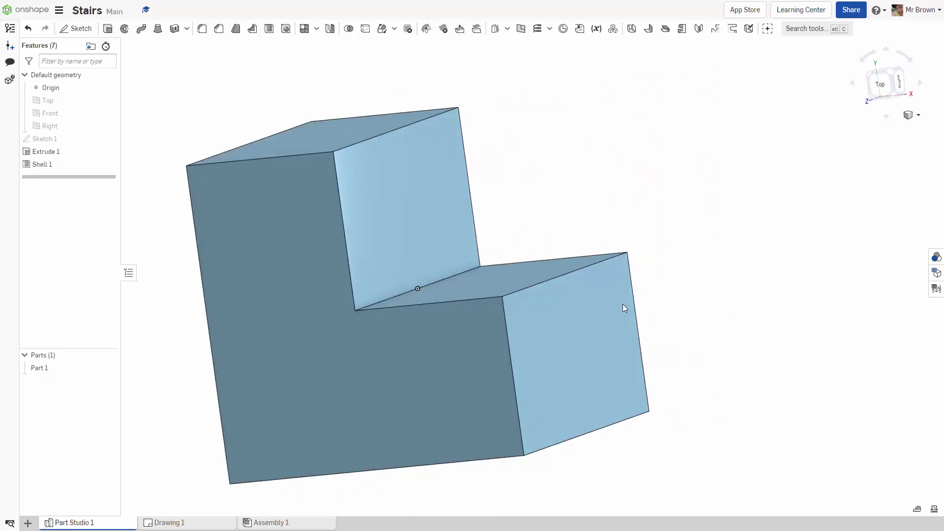
Return to Drawing 1 and project a top view above and a right view beside the front view
left_click(181, 523)
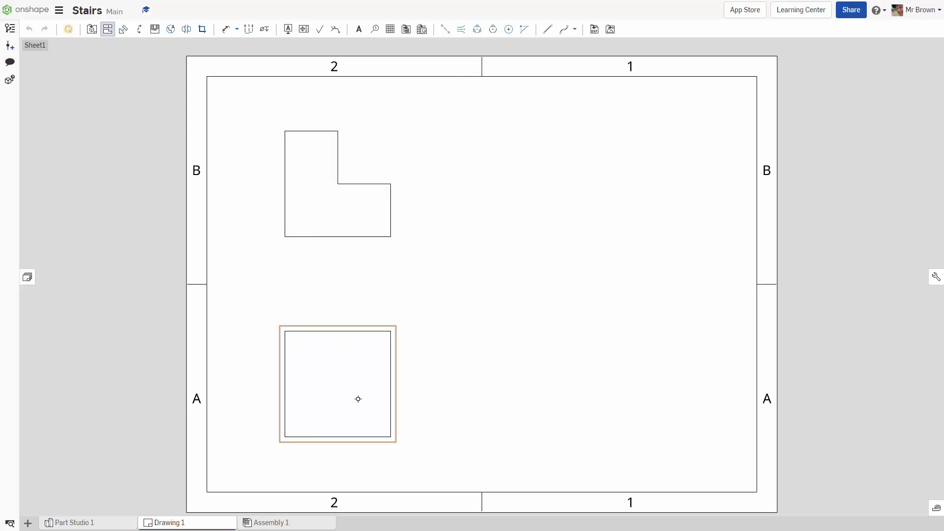
left_click(323, 388)
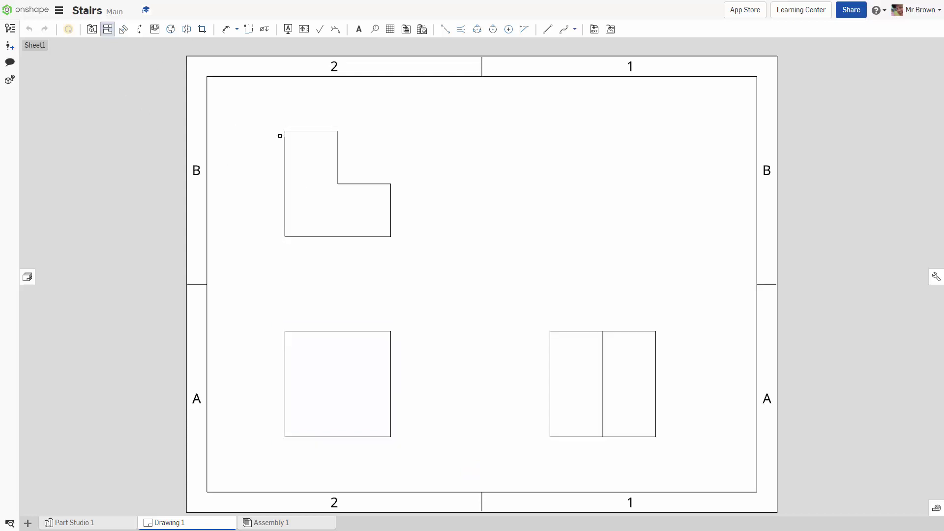
Insert an isometric view of the part at 1:3 scale in the empty upper-right area of the sheet
left_click(91, 29)
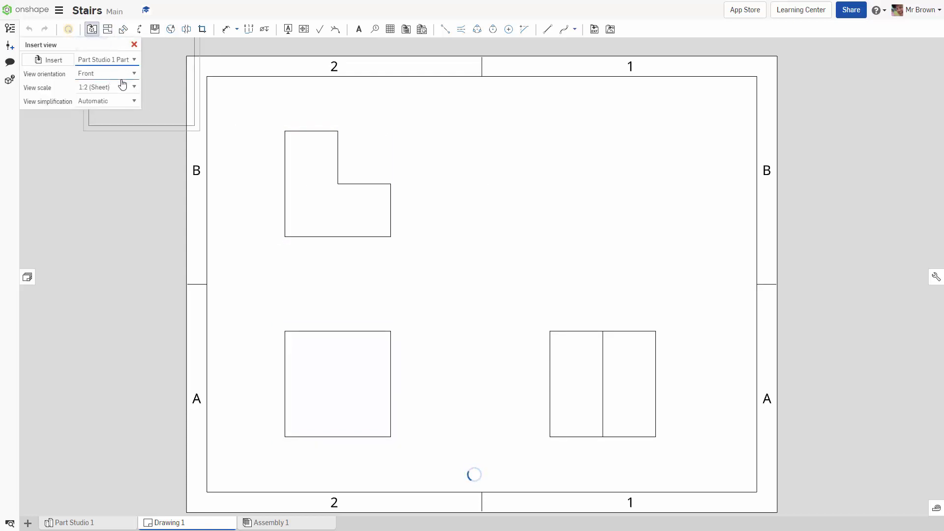
left_click(135, 74)
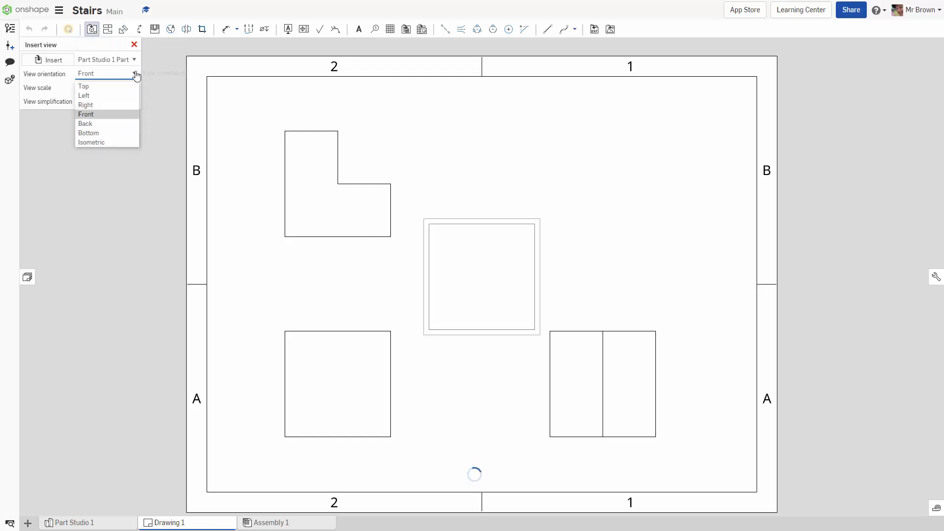
left_click(109, 142)
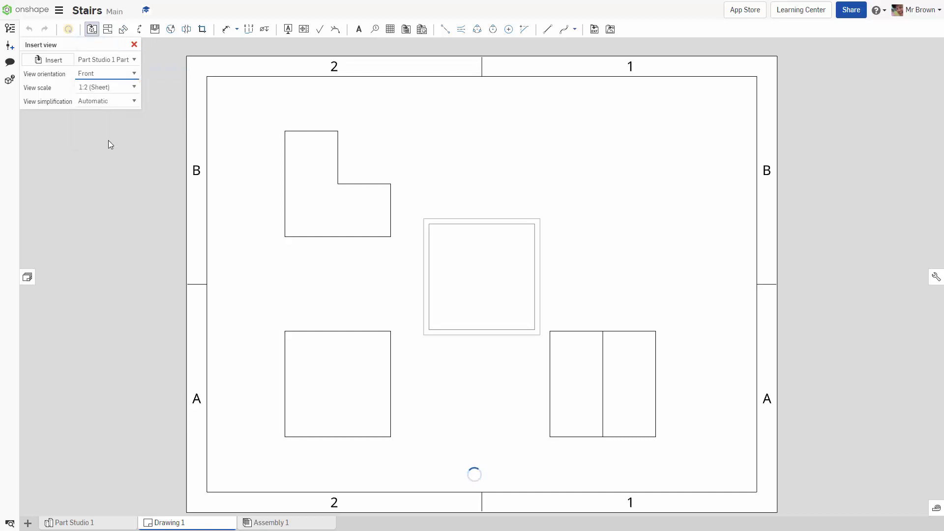
left_click(133, 87)
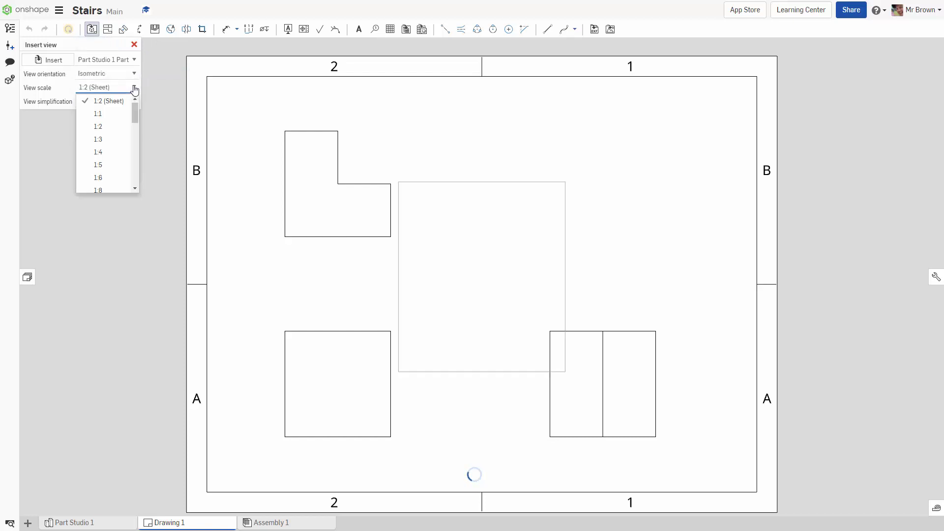
left_click(103, 139)
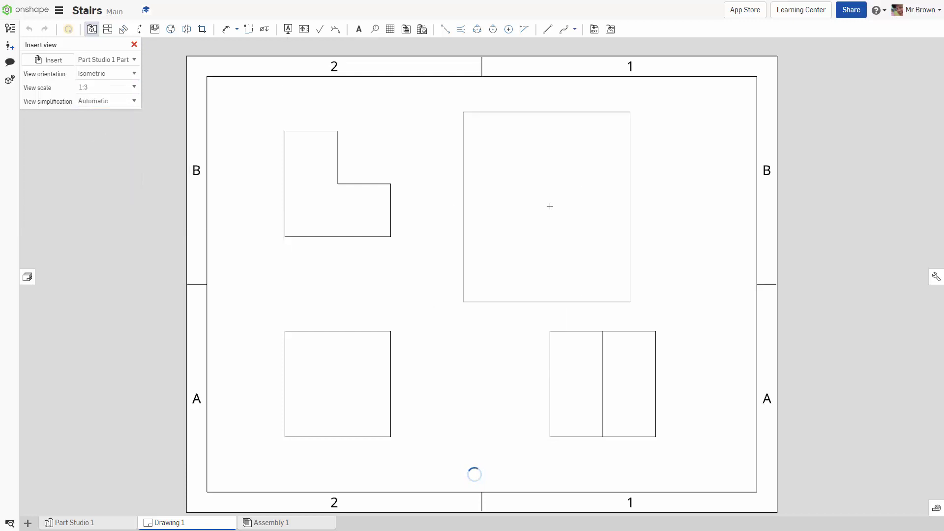
left_click(605, 201)
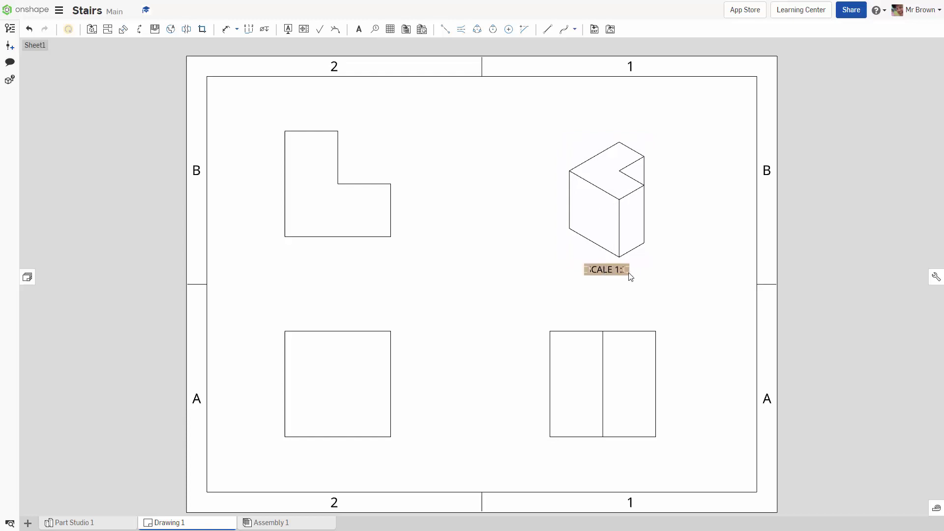
Set the isometric view's rotation angle to 270 degrees in the opposite direction and apply the view properties
double_click(605, 194)
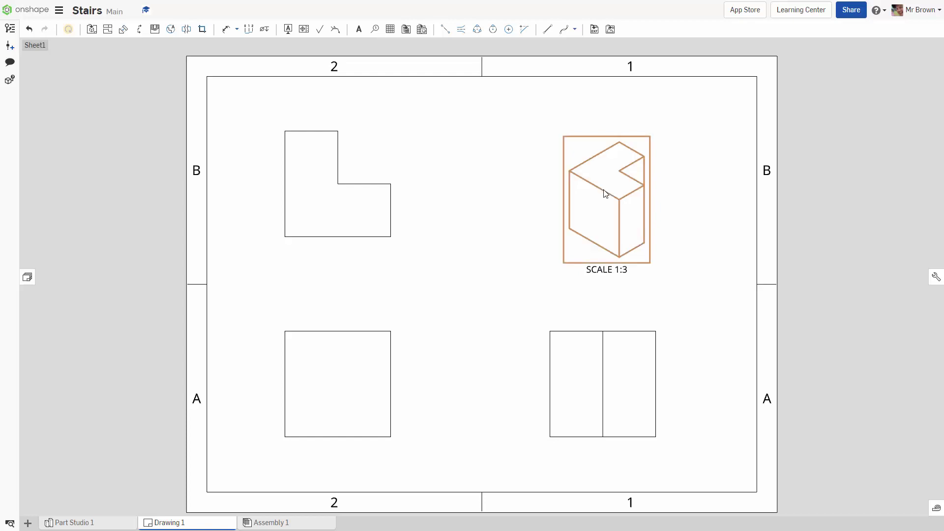
left_click(135, 154)
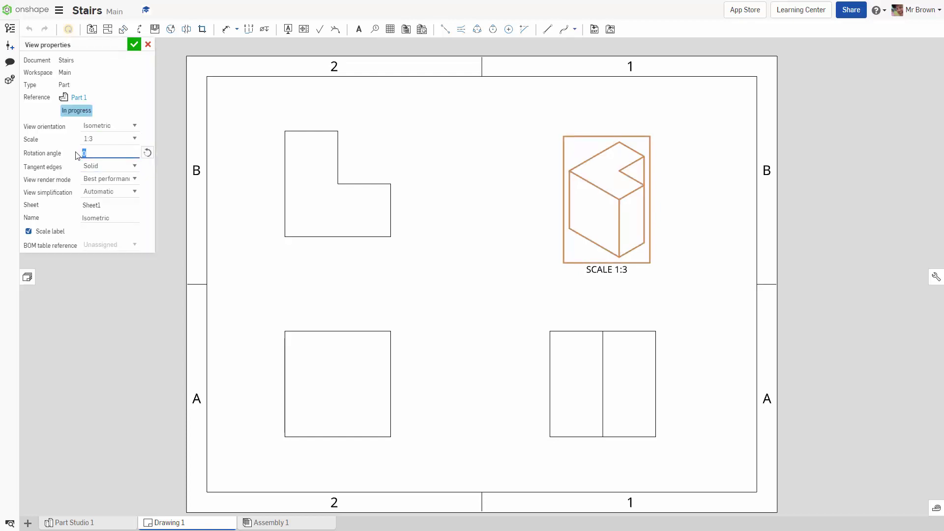
type("90")
key("BackSpace")
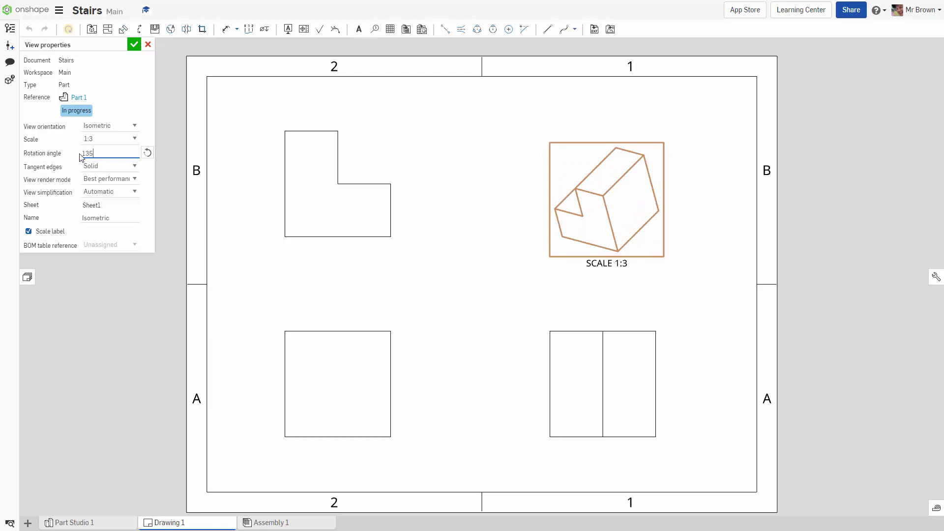
double_click(81, 155)
type("180")
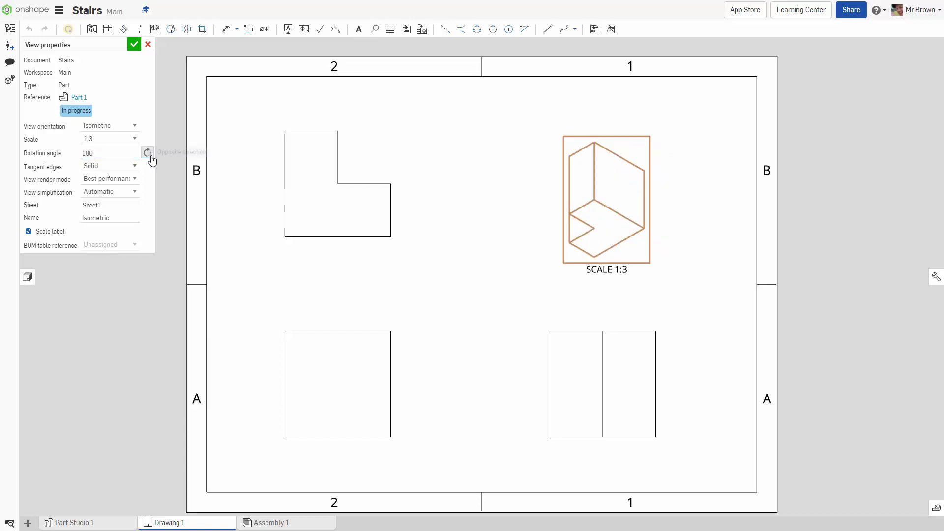
left_click_drag(106, 153, 84, 154)
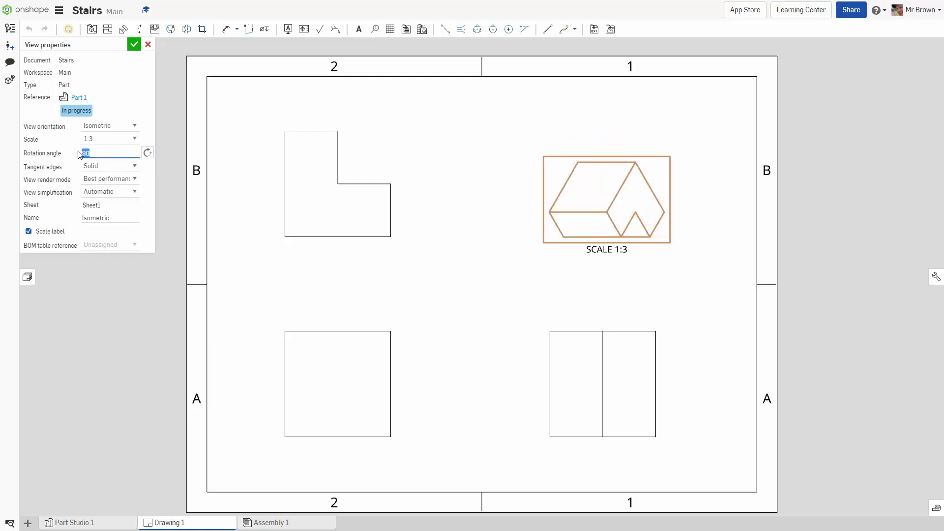
type("27")
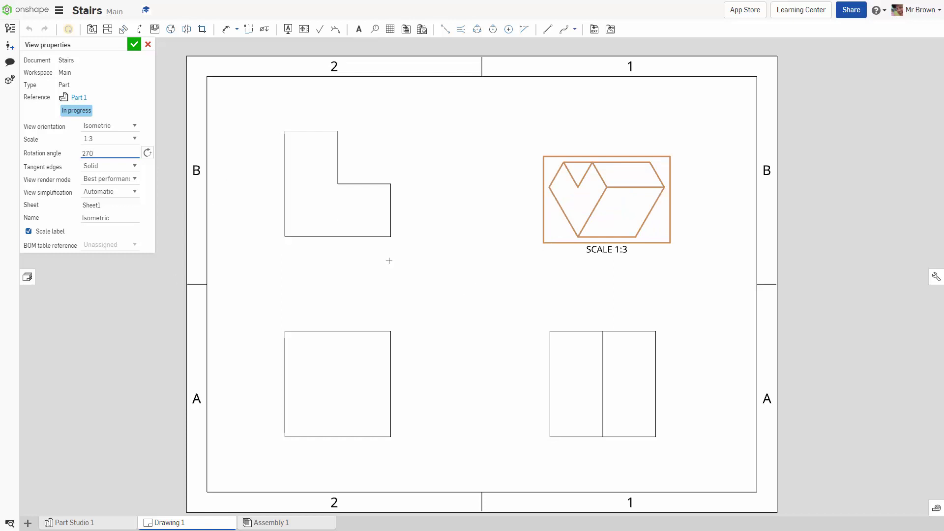
left_click(232, 270)
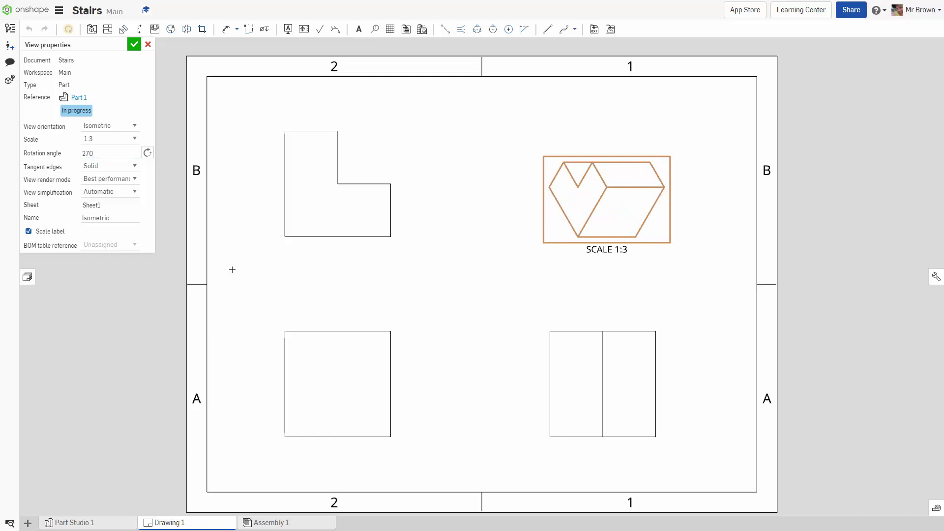
left_click(134, 44)
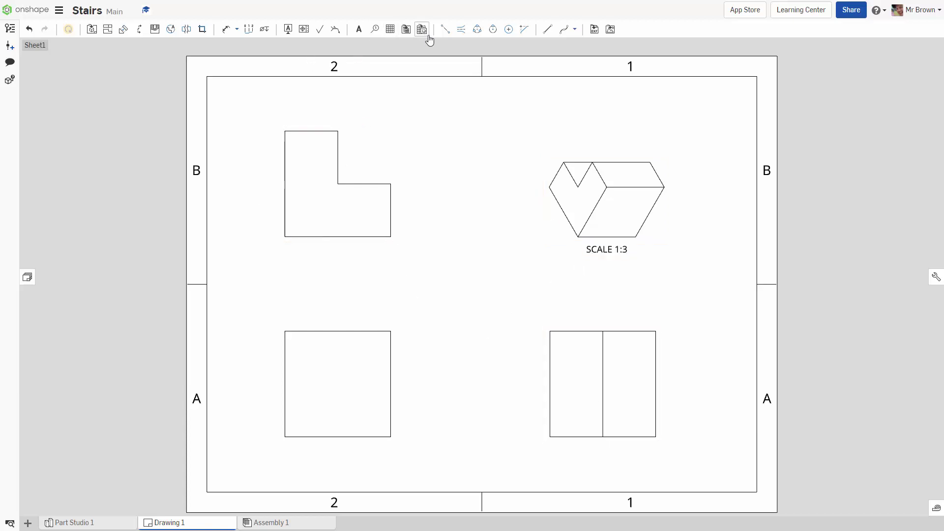
Dimension the long vertical edge of the L-shaped top view and the upper edge of the square front view
left_click(225, 29)
left_click(285, 181)
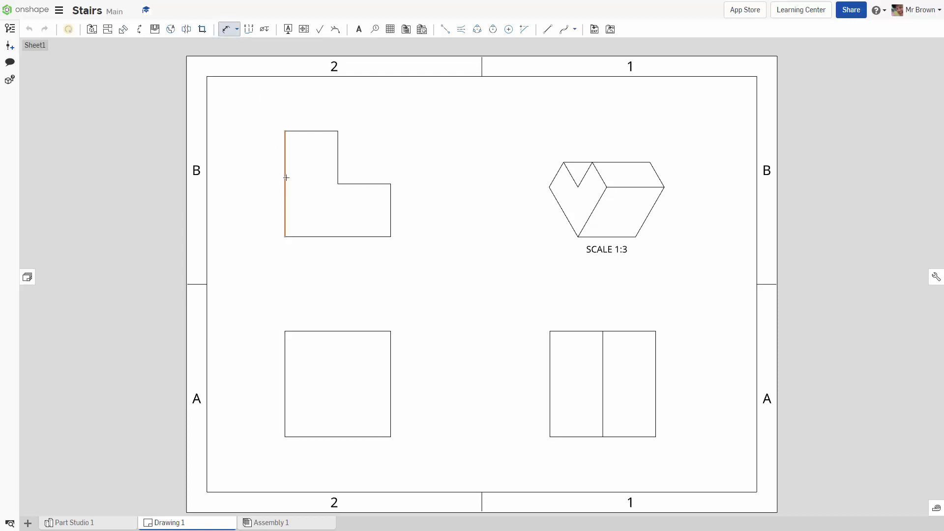
left_click(246, 169)
left_click(348, 329)
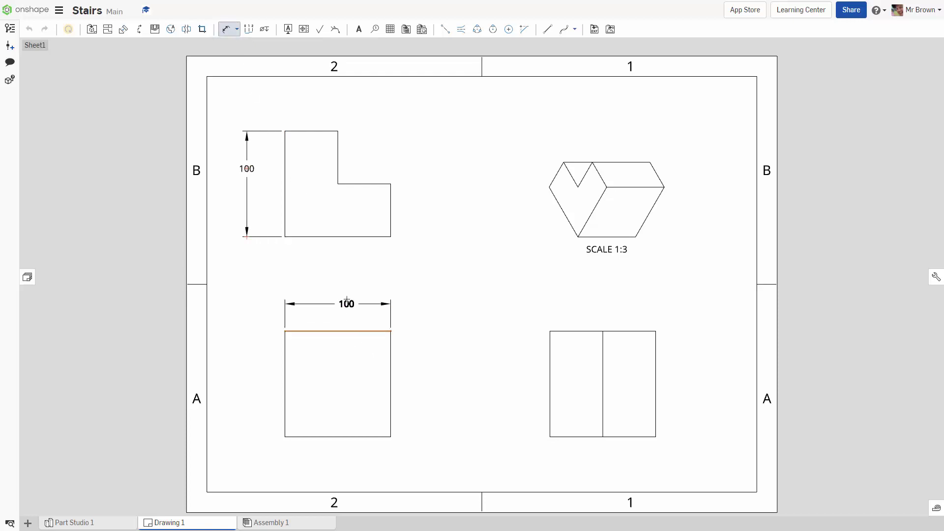
left_click(346, 299)
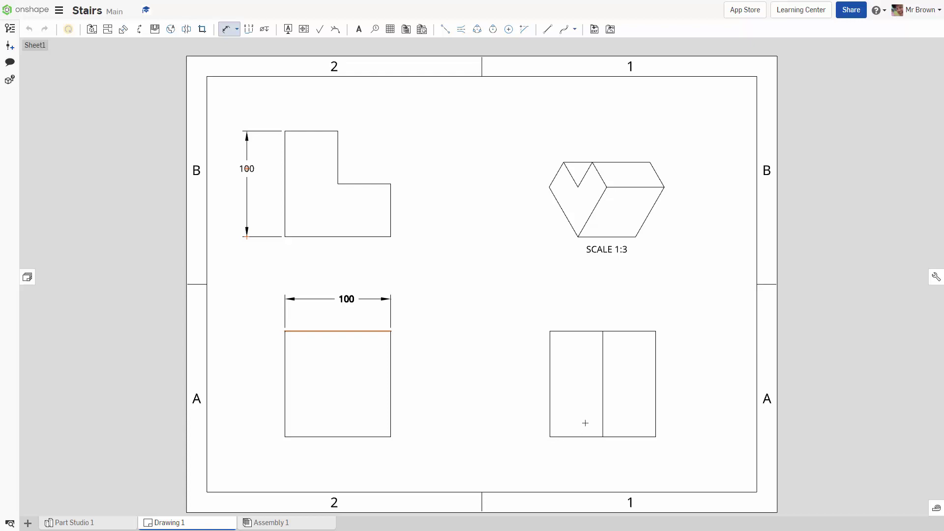
In the right view, dimension the left half's width and the angle between the middle line and the bottom edge
scroll(579, 334, "up", 2)
left_click(581, 330)
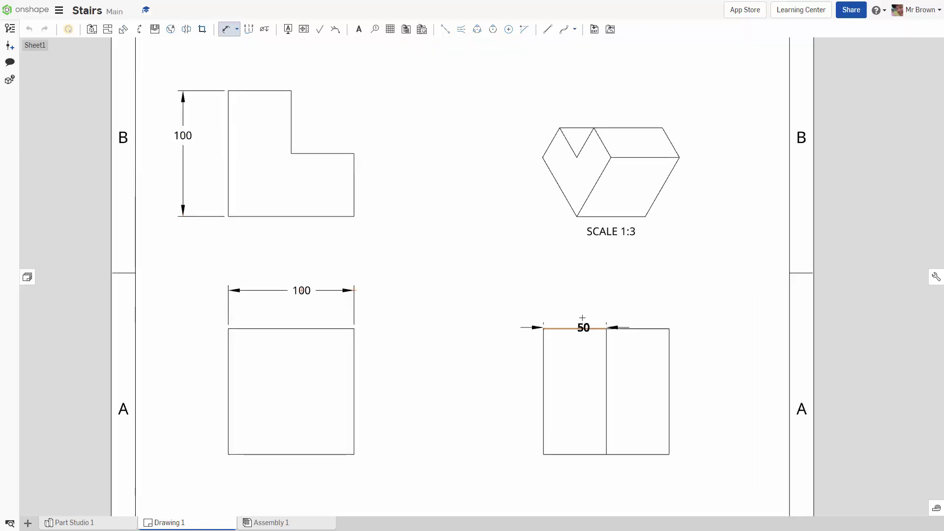
left_click(581, 290)
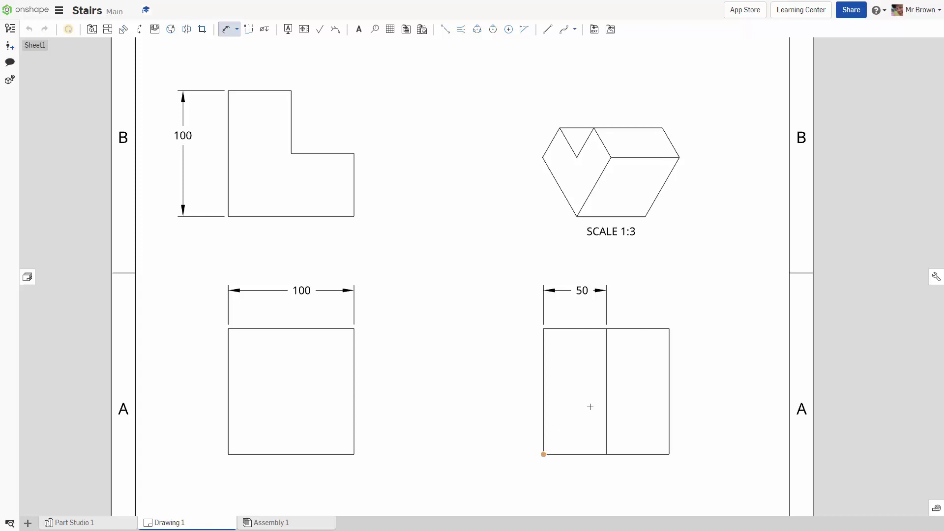
left_click(613, 444)
left_click(639, 453)
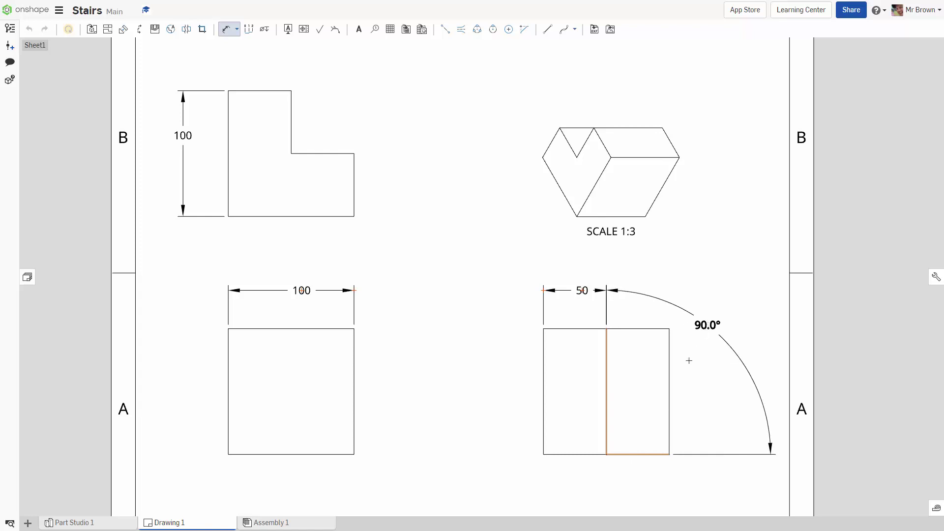
left_click(720, 333)
scroll(430, 297, "down", 1)
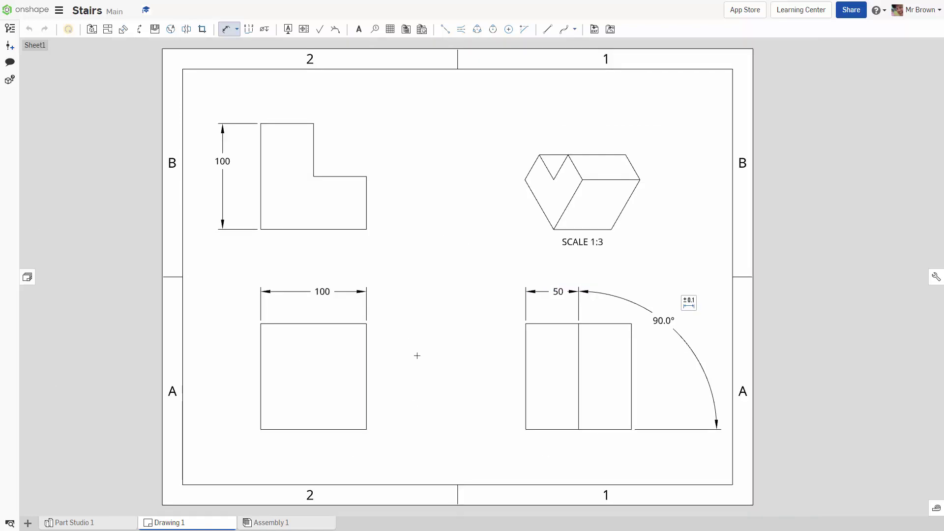
From Part Studio 1, review the document's share settings with the Can view permission for individuals, without sharing it
left_click(79, 523)
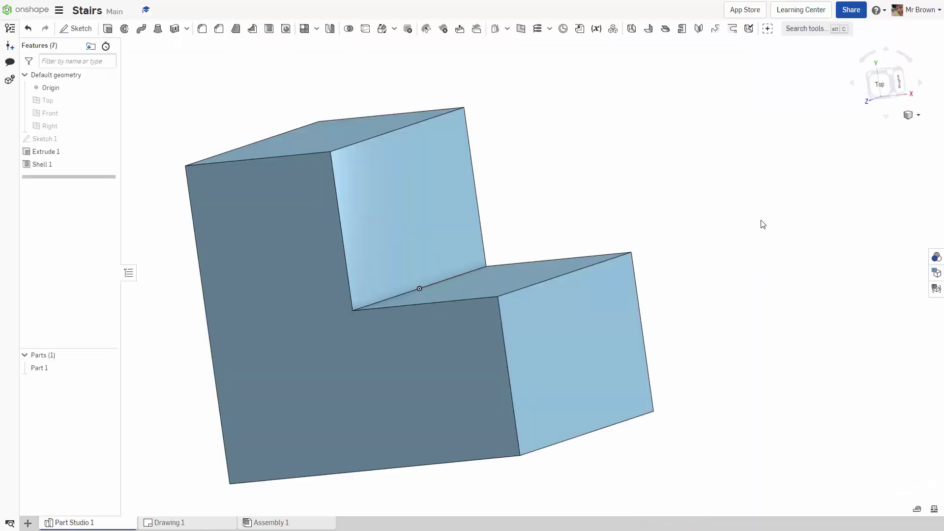
left_click(851, 11)
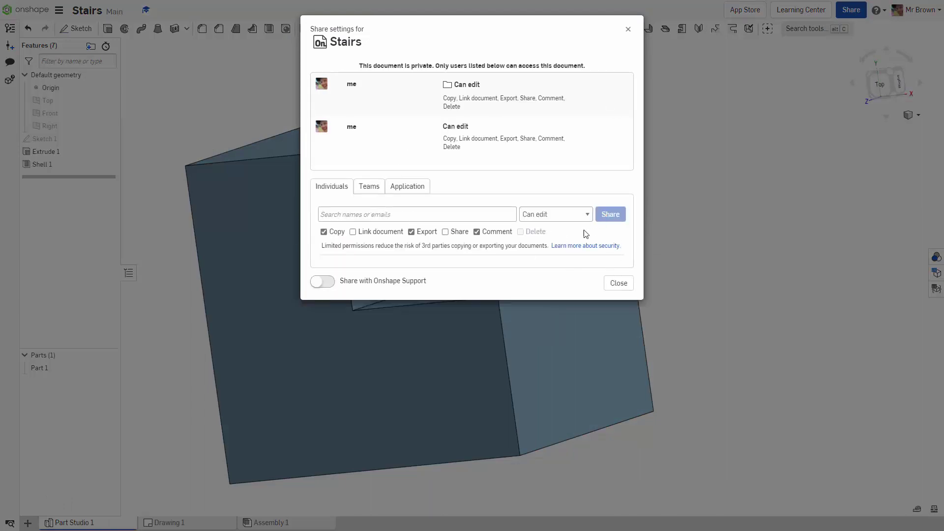
left_click(586, 215)
left_click(548, 237)
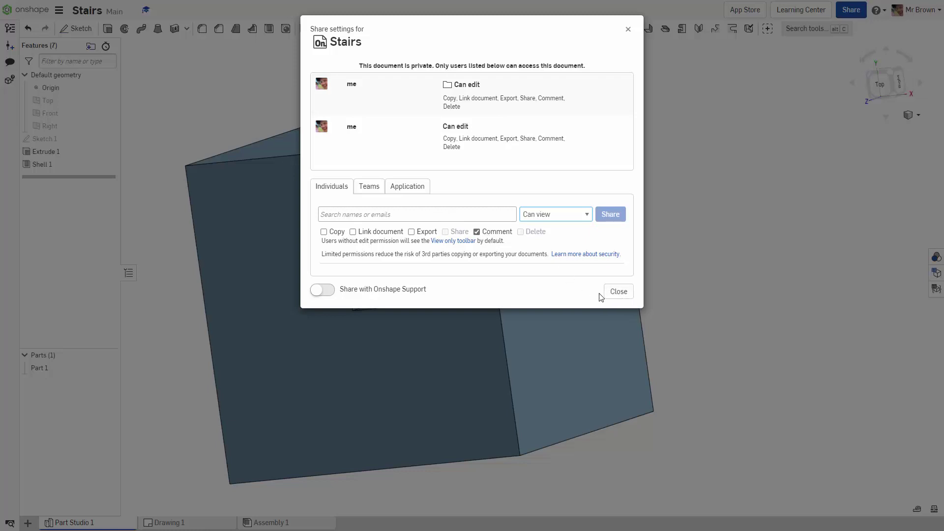
left_click(616, 292)
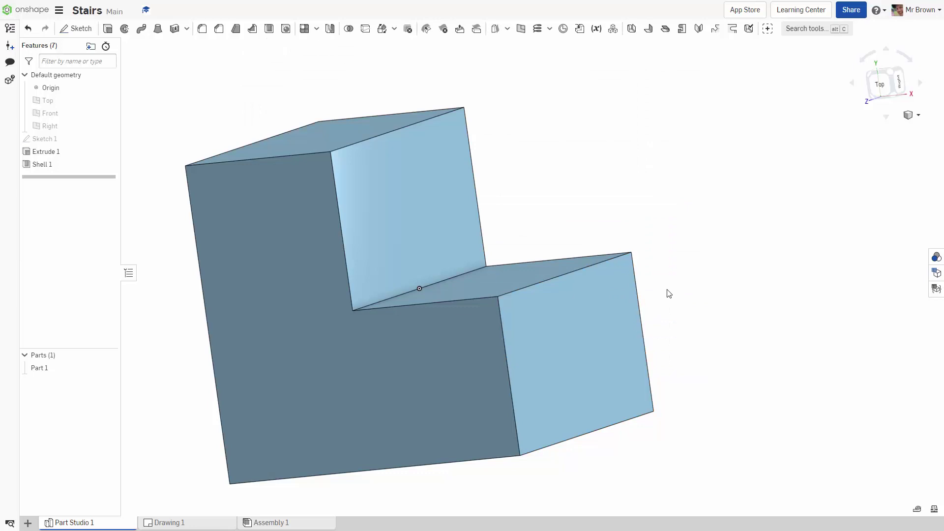